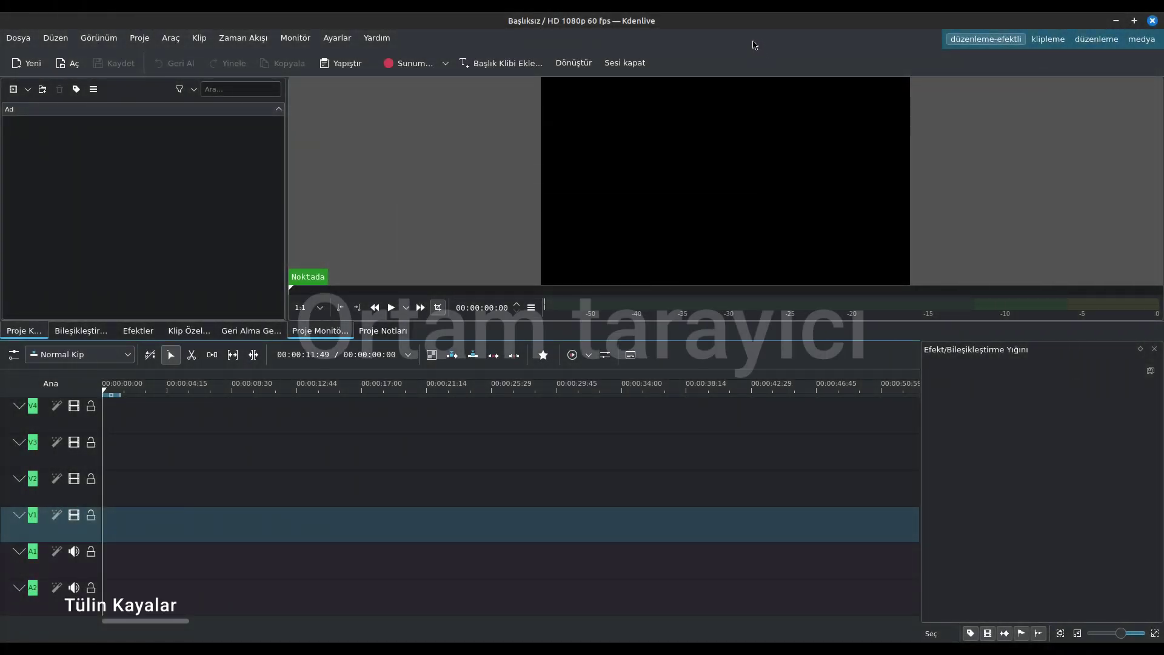
Step: Show the Ortam Tarayıcı (Media Browser) panel from the Görünüm menu
left_click(89, 40)
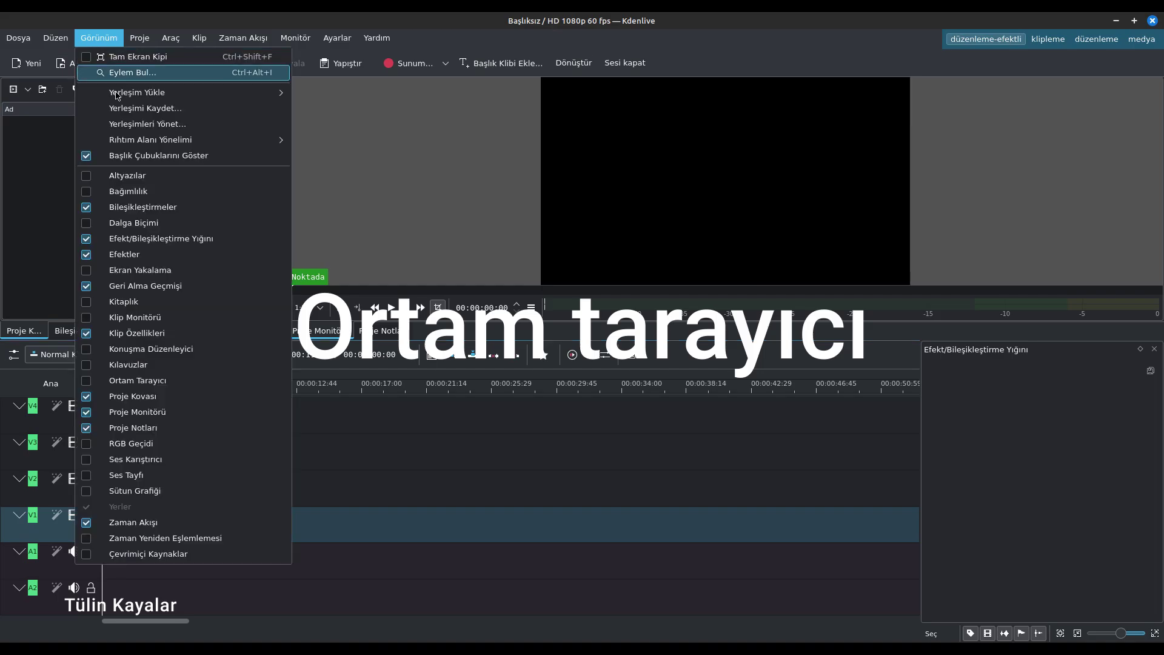
left_click(88, 381)
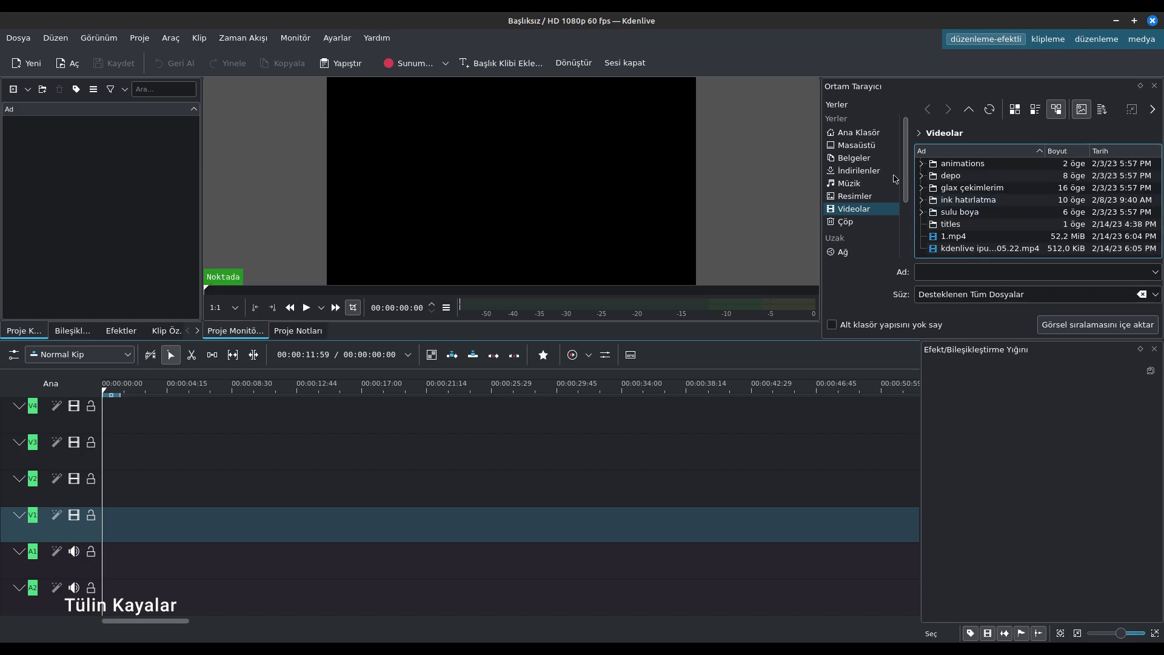
Step: Import DSC00051.JPG and r-2.jpg from the Desktop, keep the project profile, and put DSC00051.JPG on the top track
left_click(856, 146)
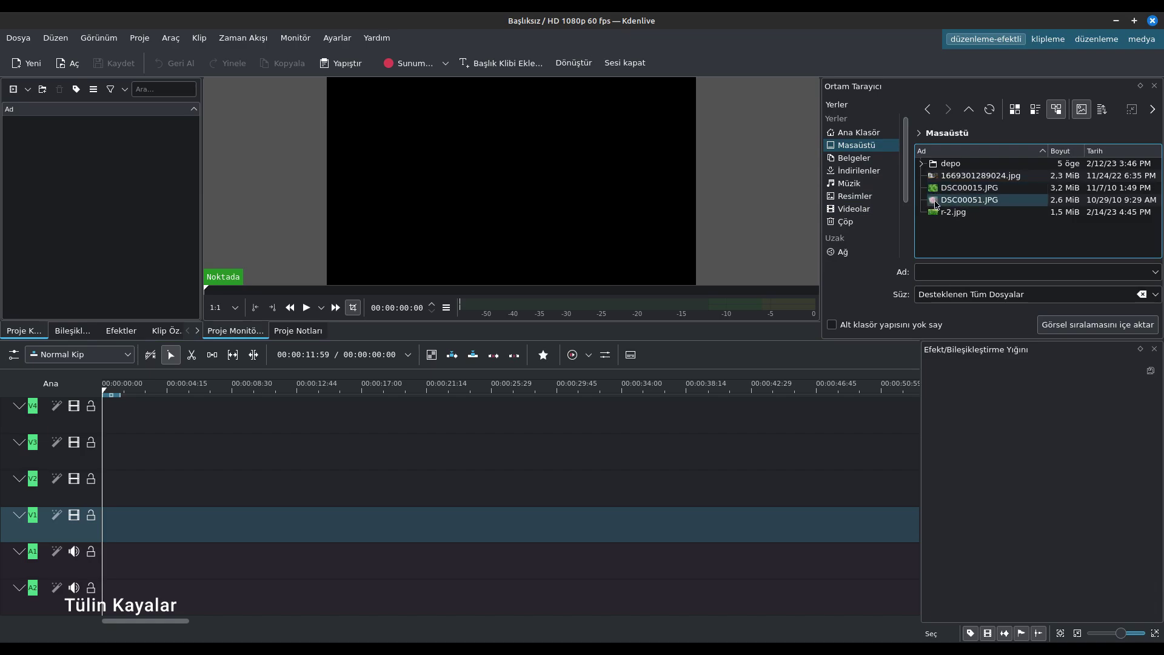
left_click_drag(935, 204, 66, 195)
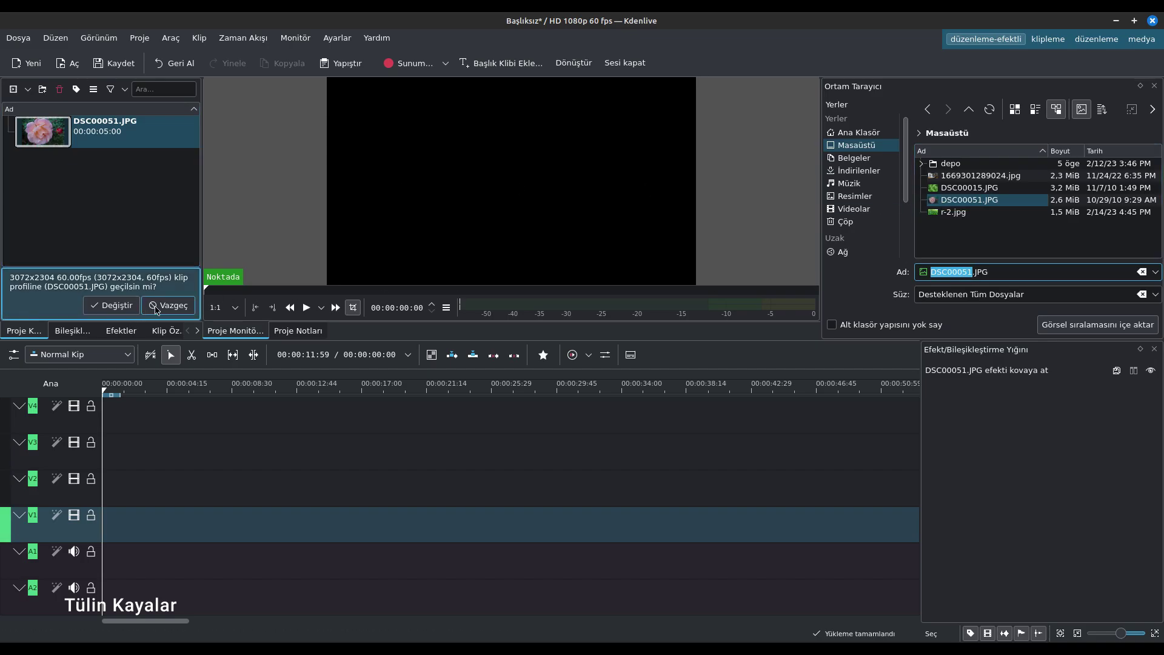
left_click(156, 310)
left_click(931, 212)
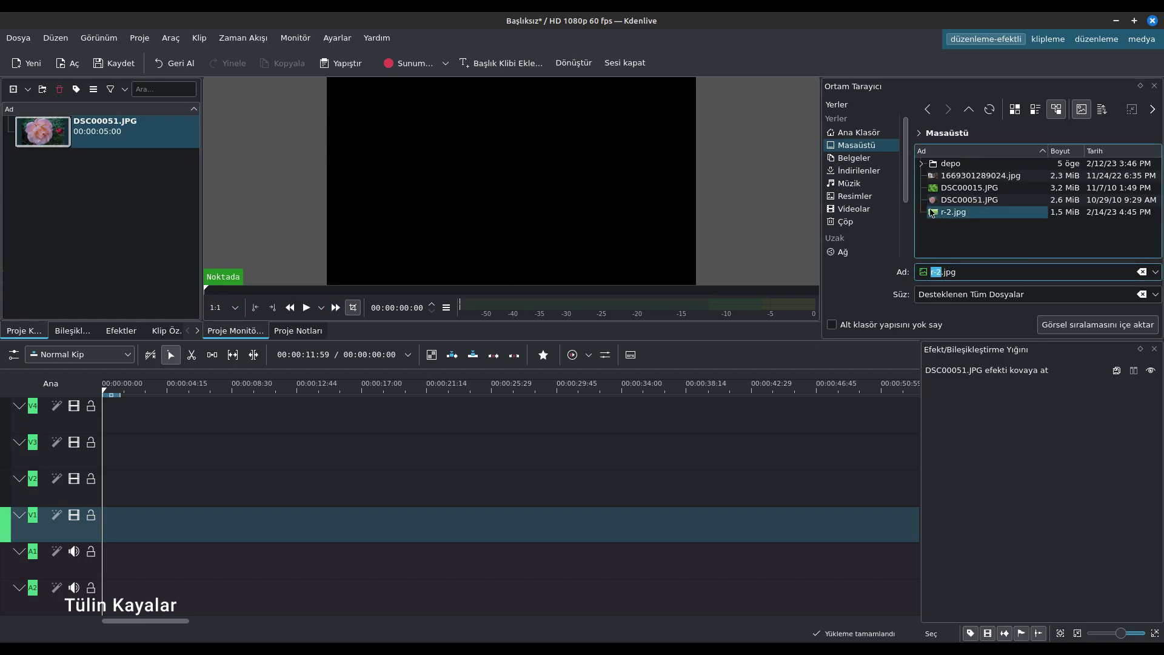
left_click_drag(932, 212, 64, 233)
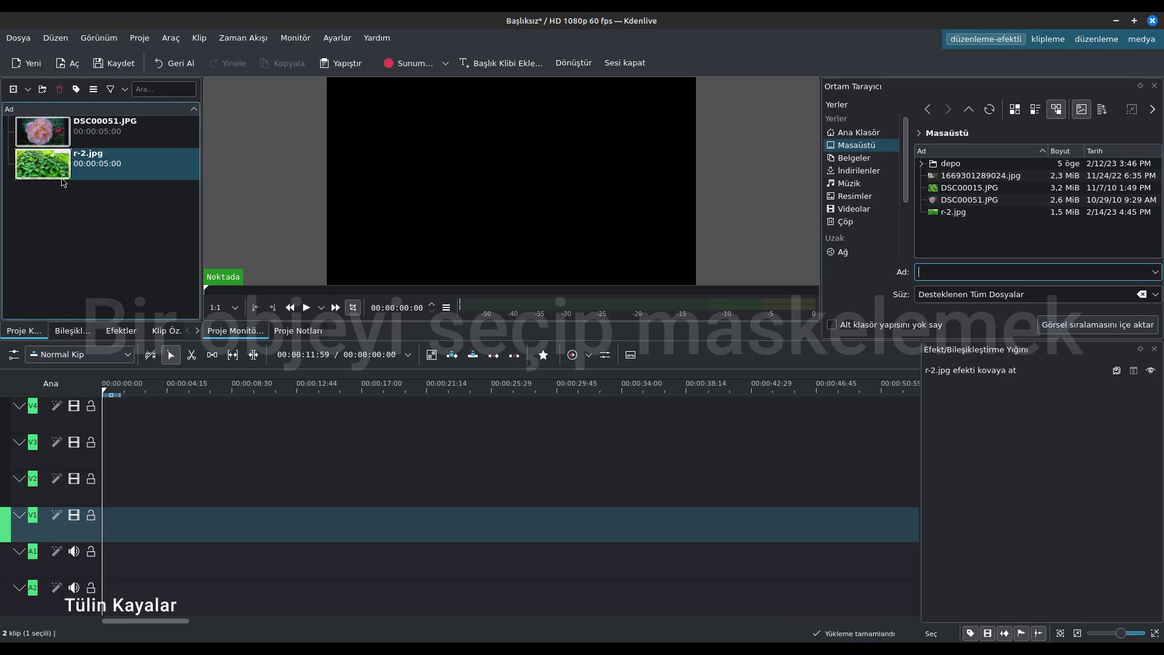
mouse_move(103, 130)
left_mouse_down()
mouse_move(171, 438)
mouse_move(161, 395)
left_mouse_up()
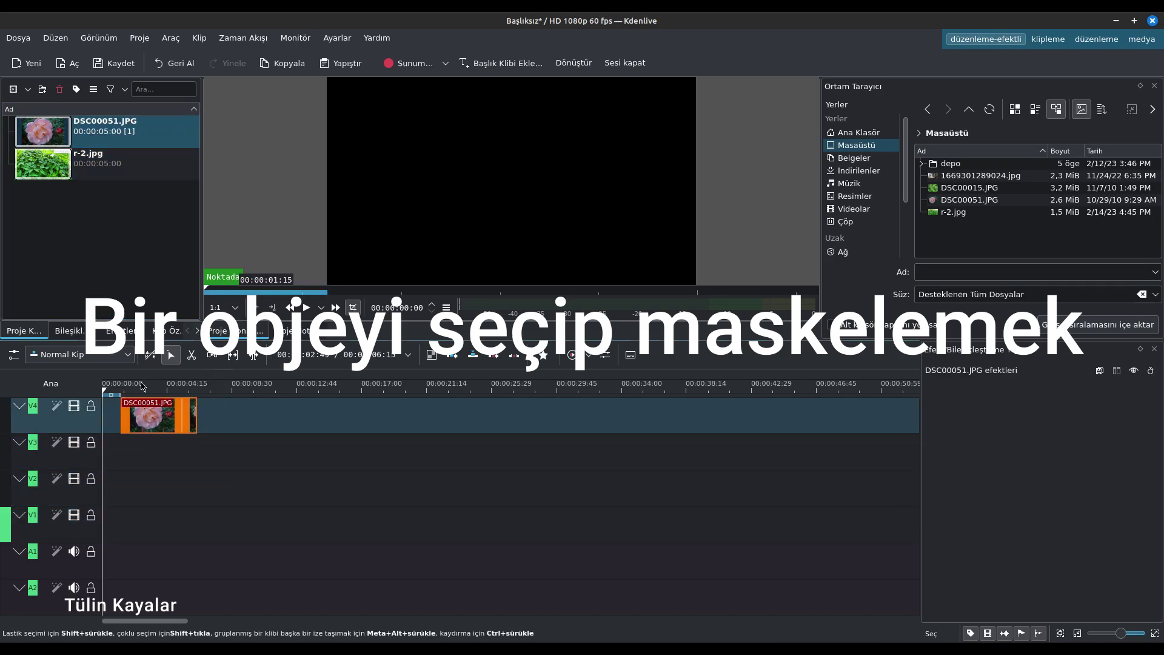
Step: Preview the rose at 00:00:02:49 and expand the Alfa, Maske ve Anahtarlama effects category
left_click(146, 386)
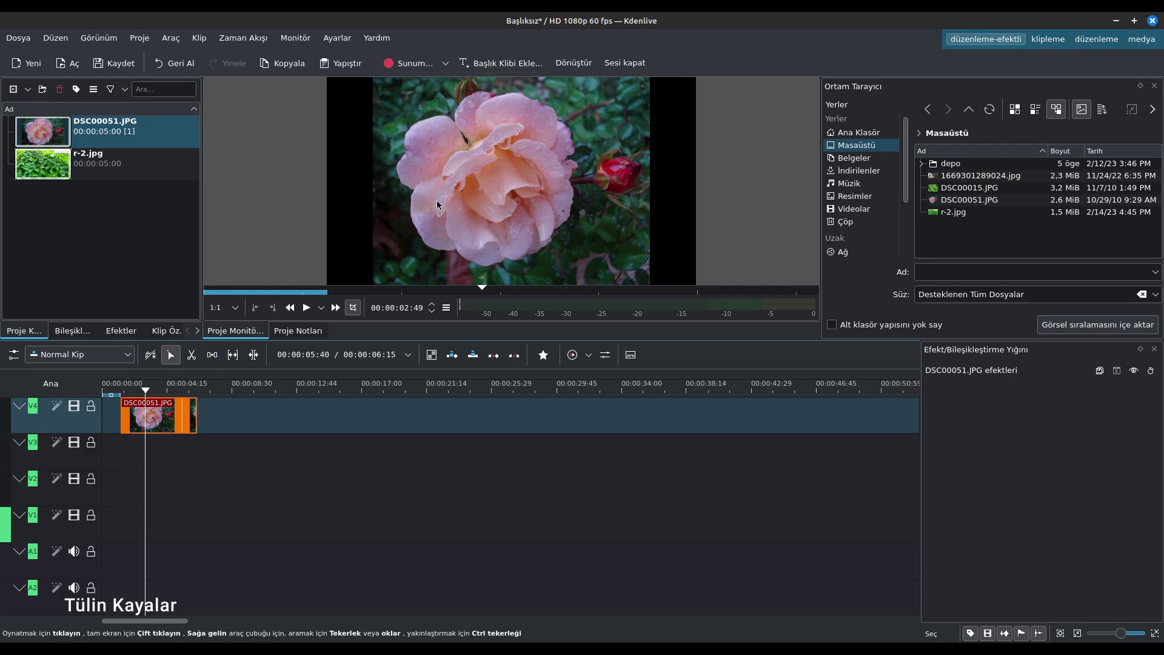
left_click(121, 331)
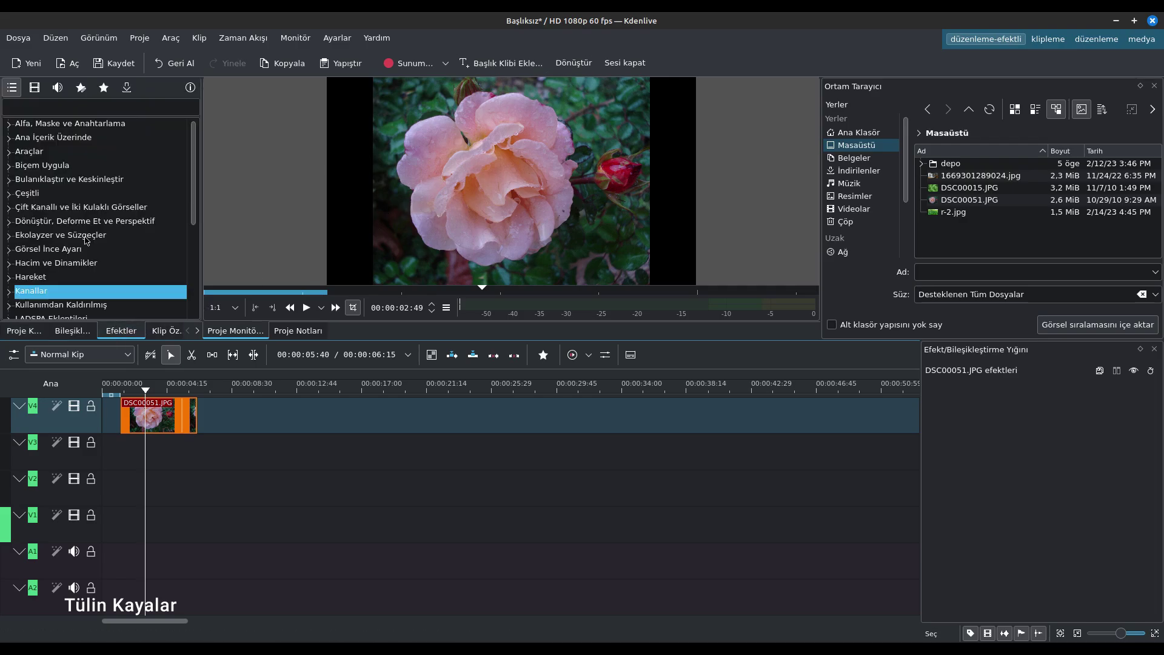
left_click(8, 126)
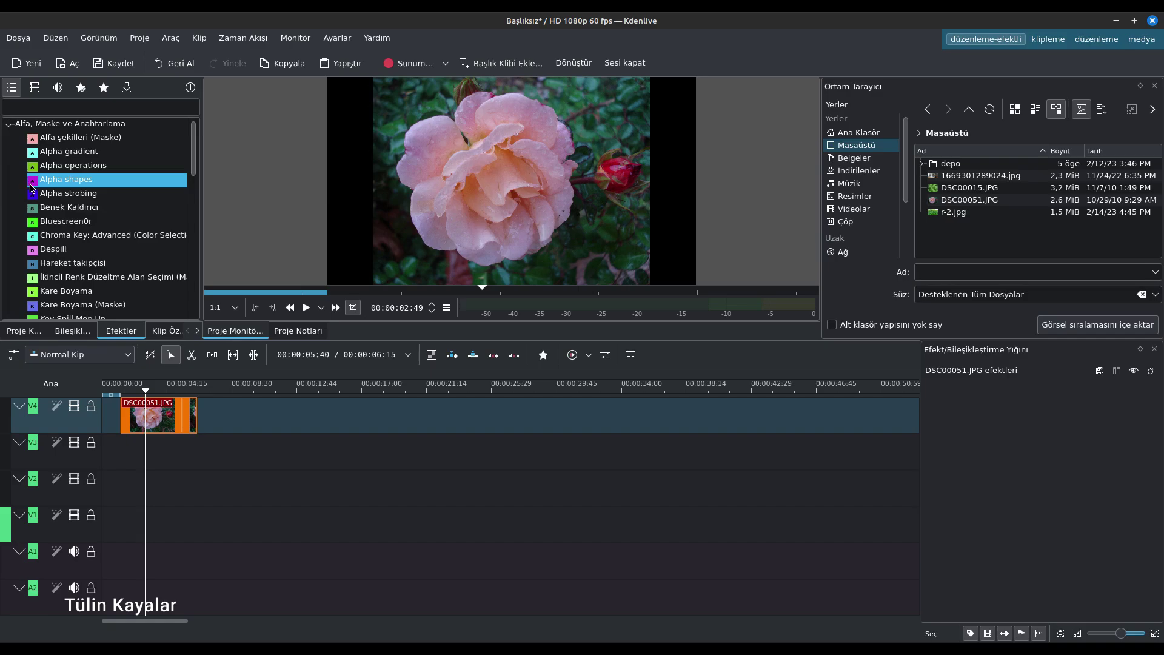
Step: Look through Alpha strobing, Alpha shapes and Lumakey, then select Kare Boyama (Maske)
left_click(29, 191)
left_click(28, 186)
scroll(34, 236, "down", 3)
left_click(35, 221)
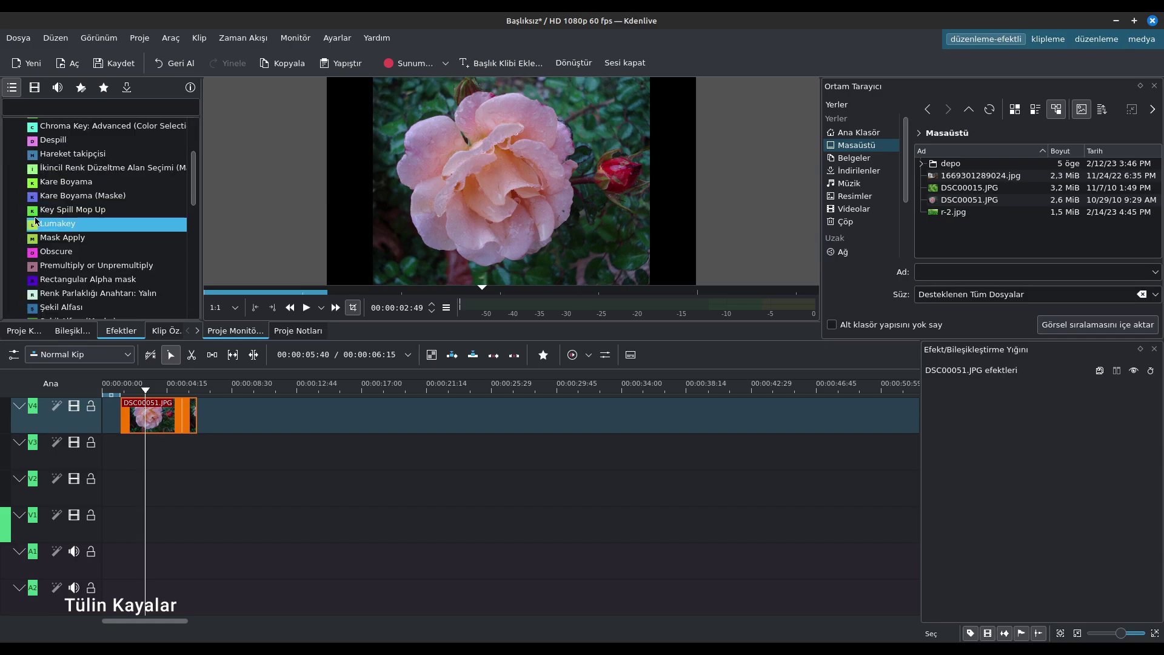
left_click(29, 196)
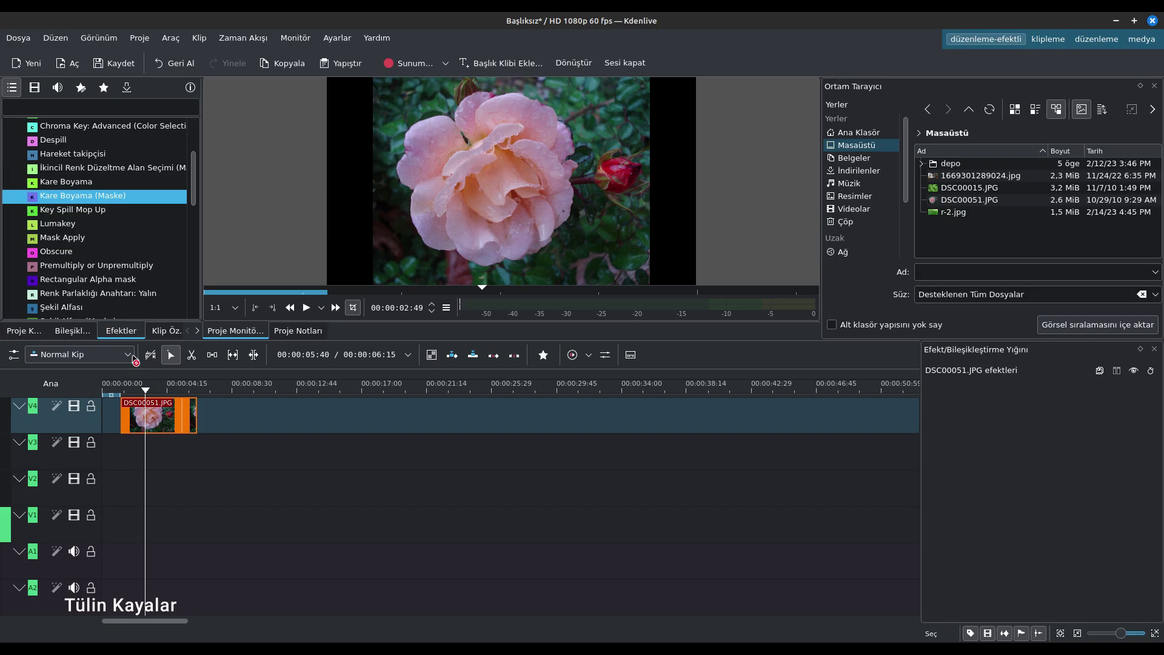
Step: Apply Kare Boyama (Maske) to DSC00051.JPG and trace a closed polygon mask around the rose
left_click_drag(33, 197, 162, 414)
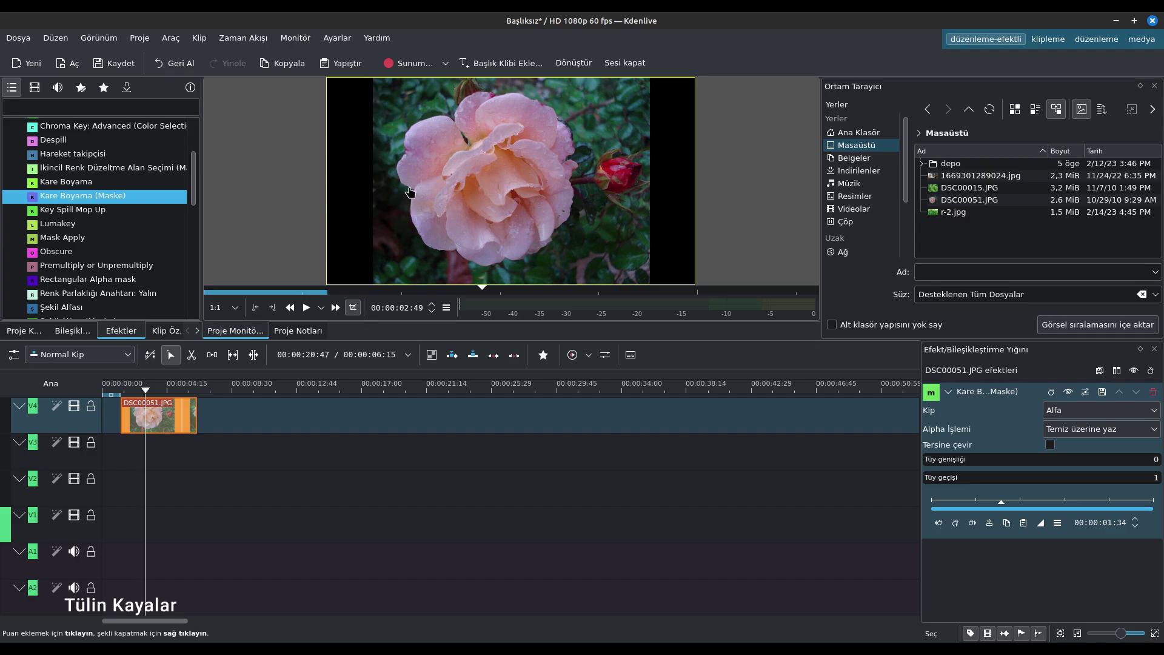
left_click(402, 182)
left_click(397, 175)
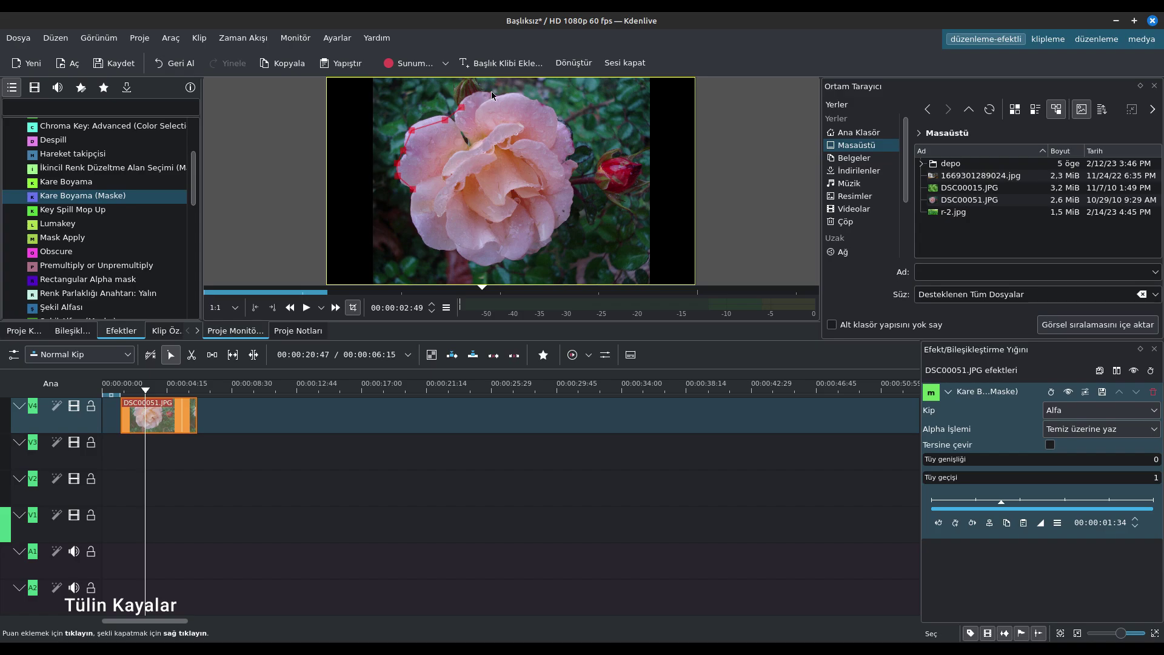
left_click(558, 140)
left_click(575, 179)
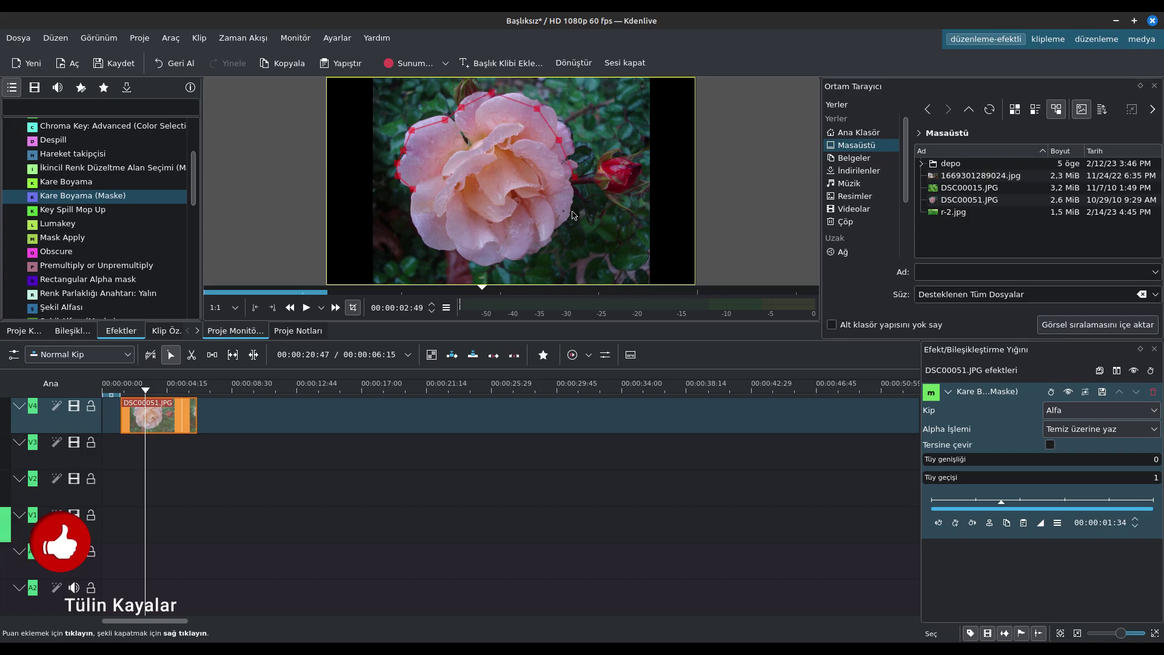
left_click(565, 223)
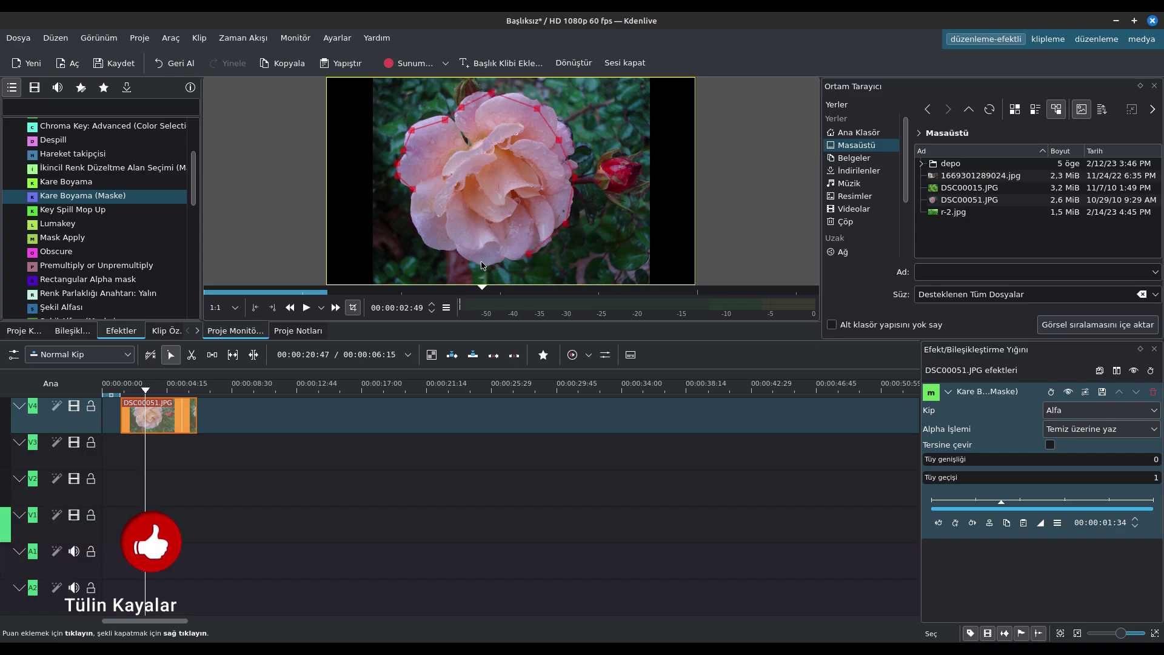
left_click(476, 260)
left_click(444, 249)
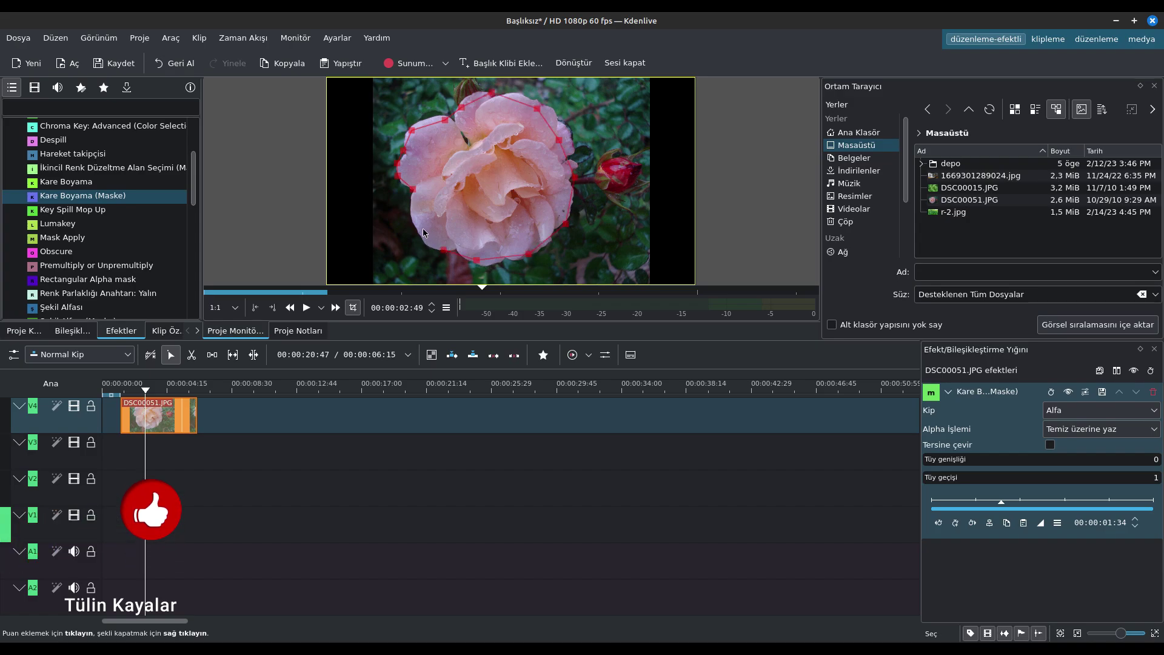
left_click(422, 229)
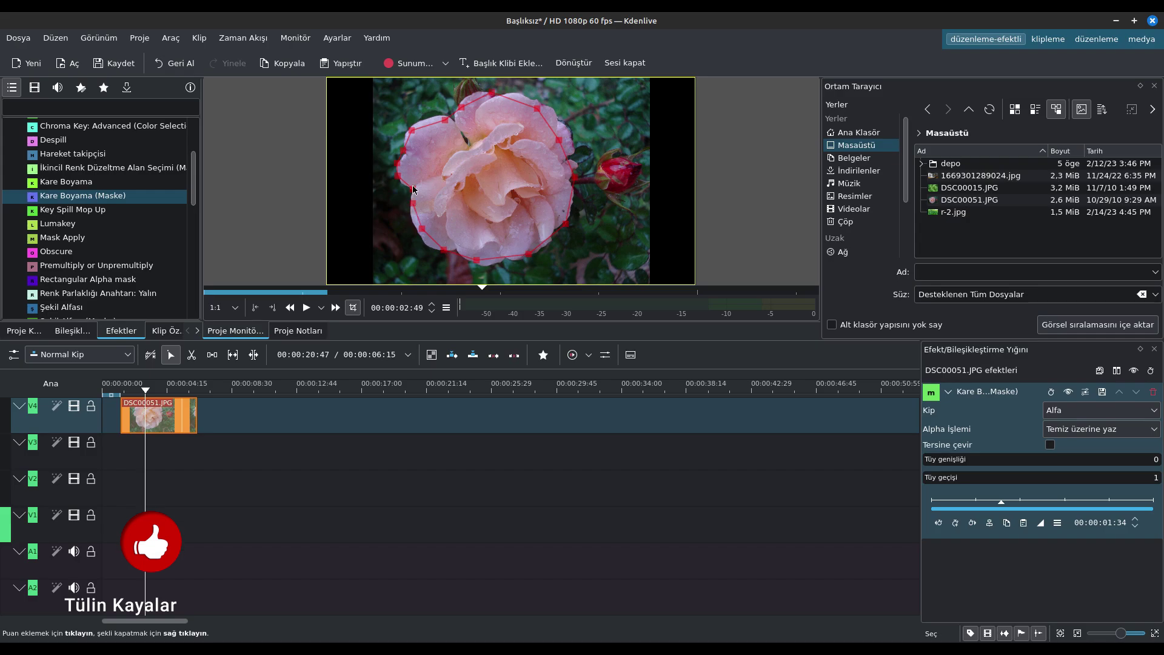
right_click(412, 184)
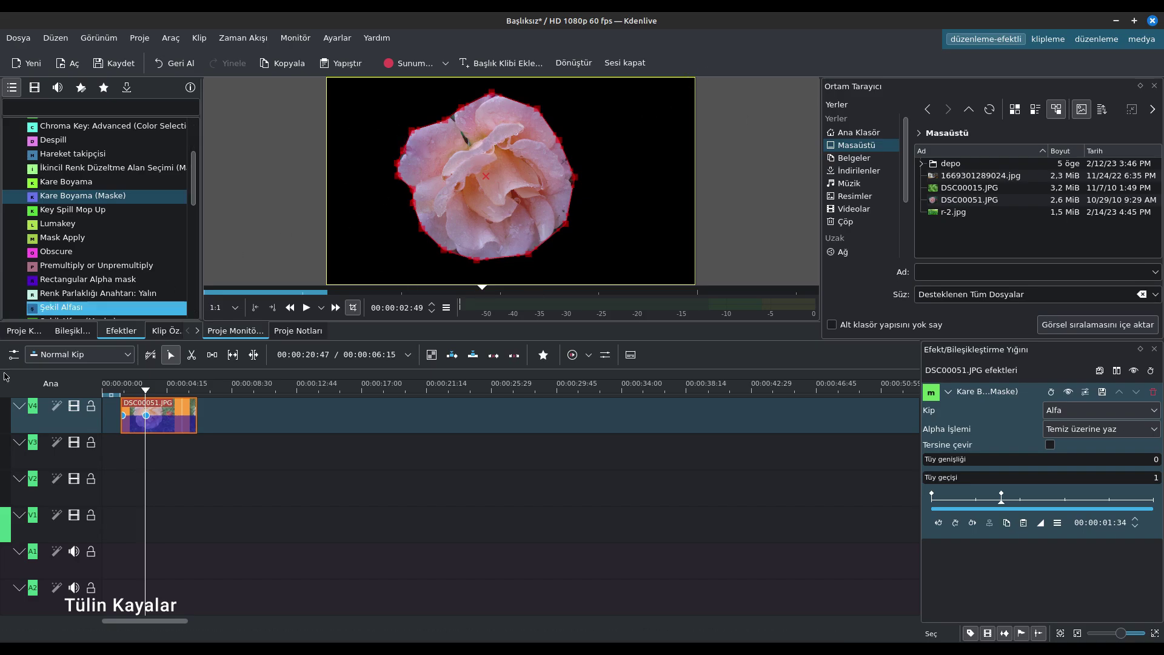
Step: Put r-2.jpg on the track below, stretch it to about 12 seconds and shift it, then delete it
left_click(24, 330)
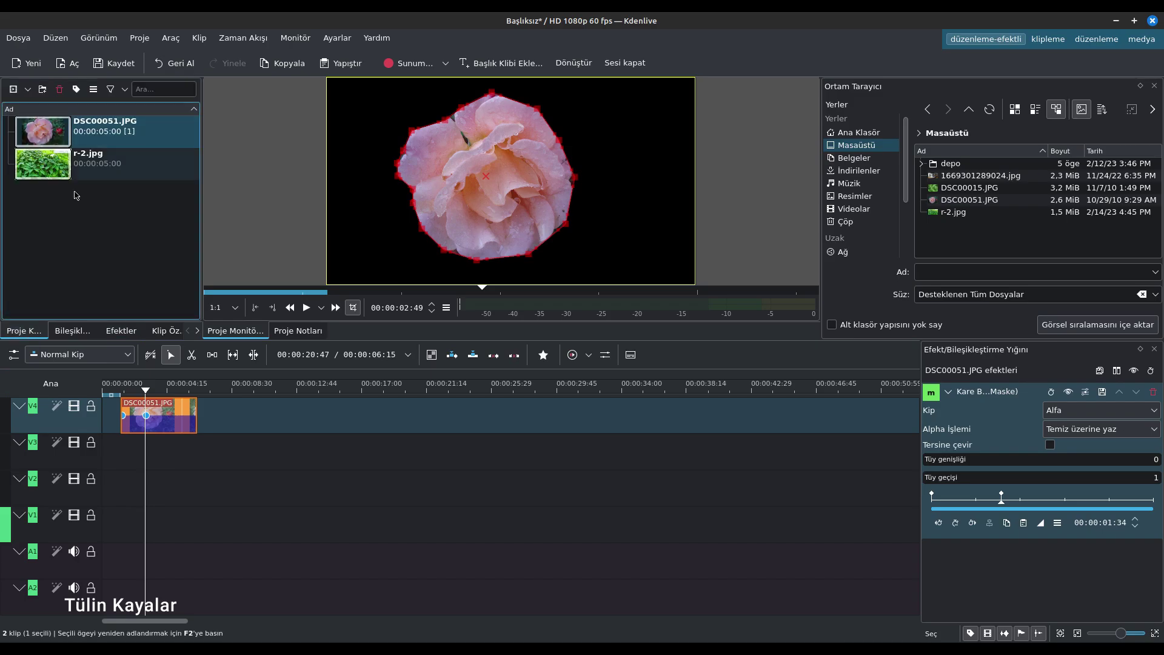
left_click_drag(42, 164, 154, 466)
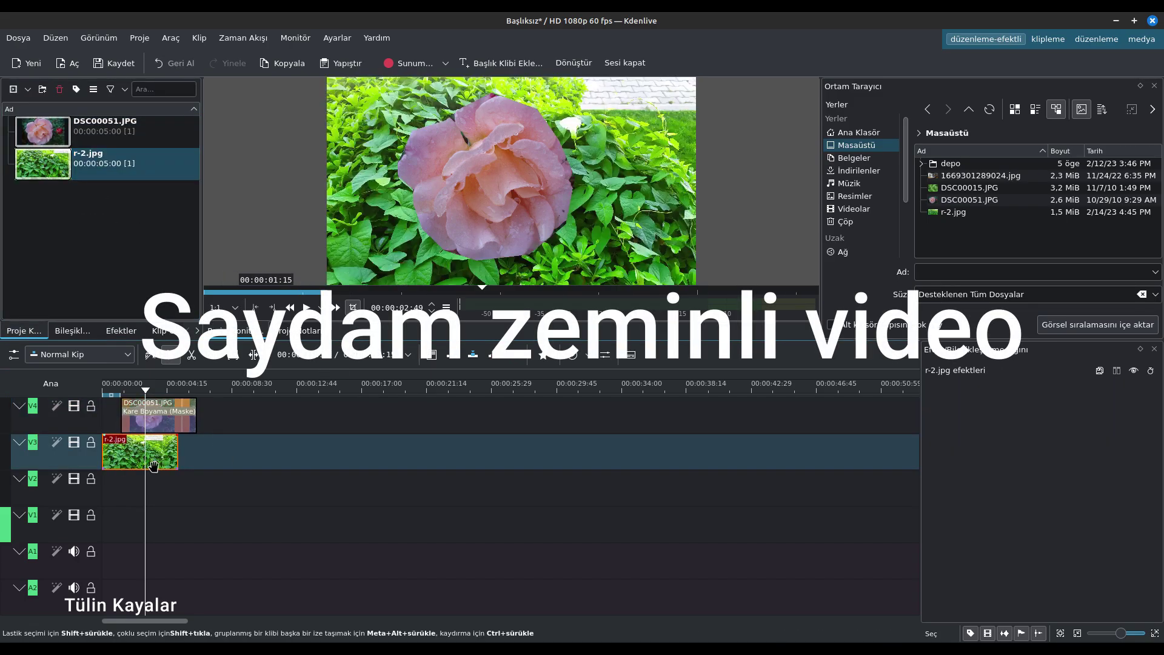
left_click_drag(177, 454, 283, 453)
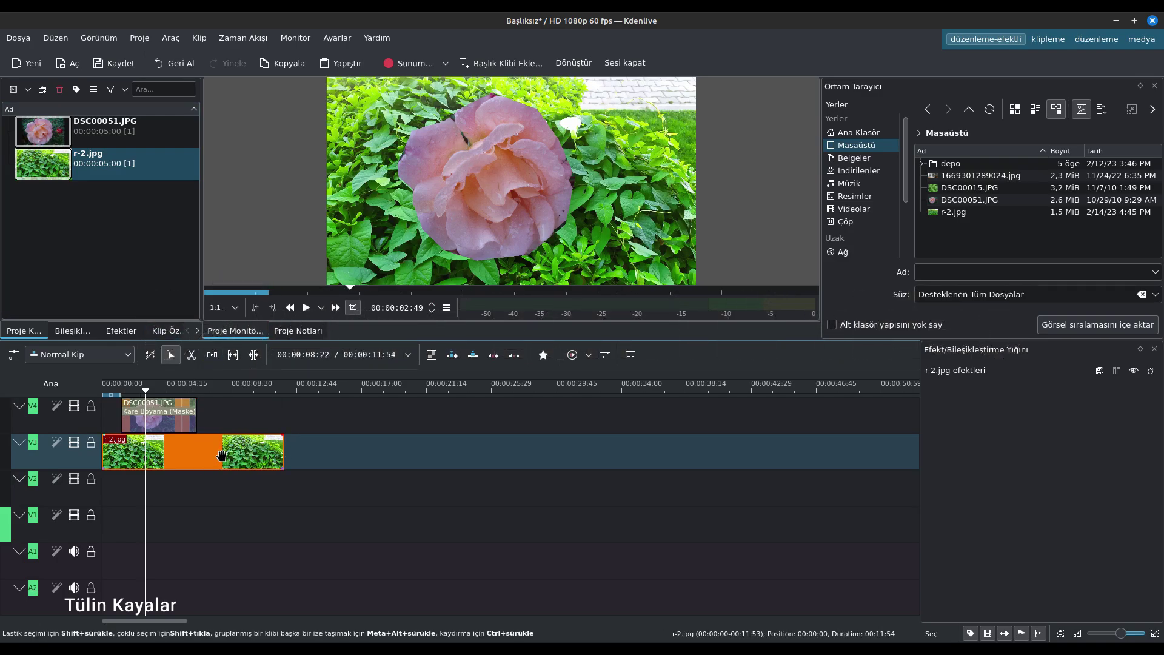
left_click_drag(208, 456, 252, 458)
key("Delete")
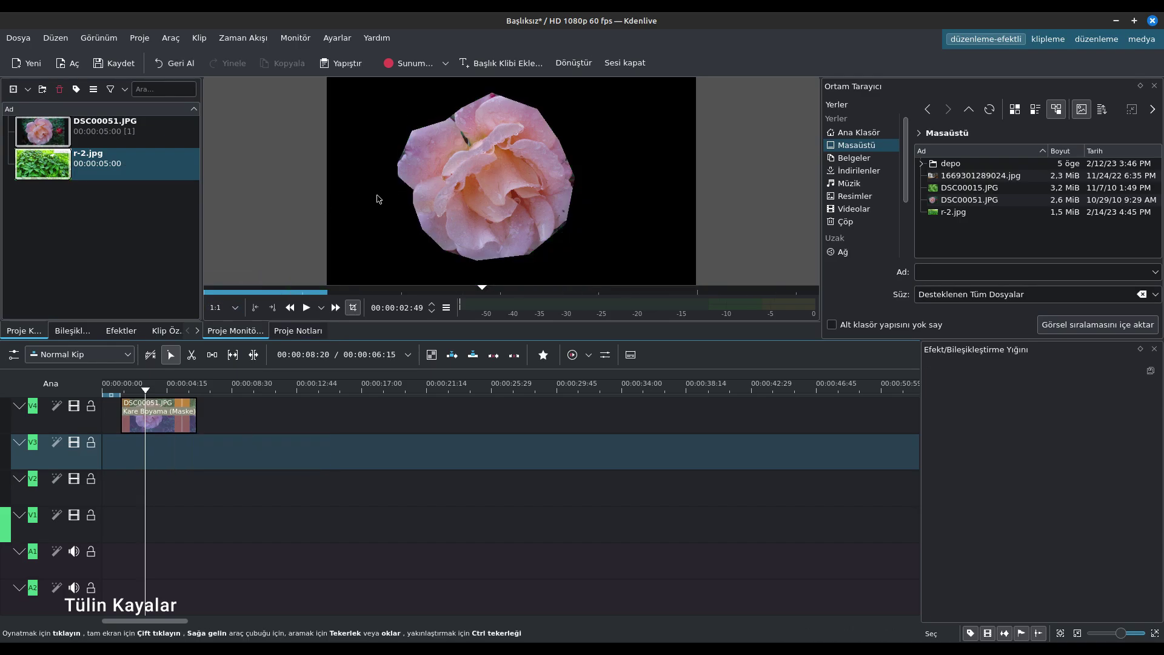
Step: In the render settings, compare the Alpha MOV and Alpha VP9 presets under Video with Alpha
left_click(406, 67)
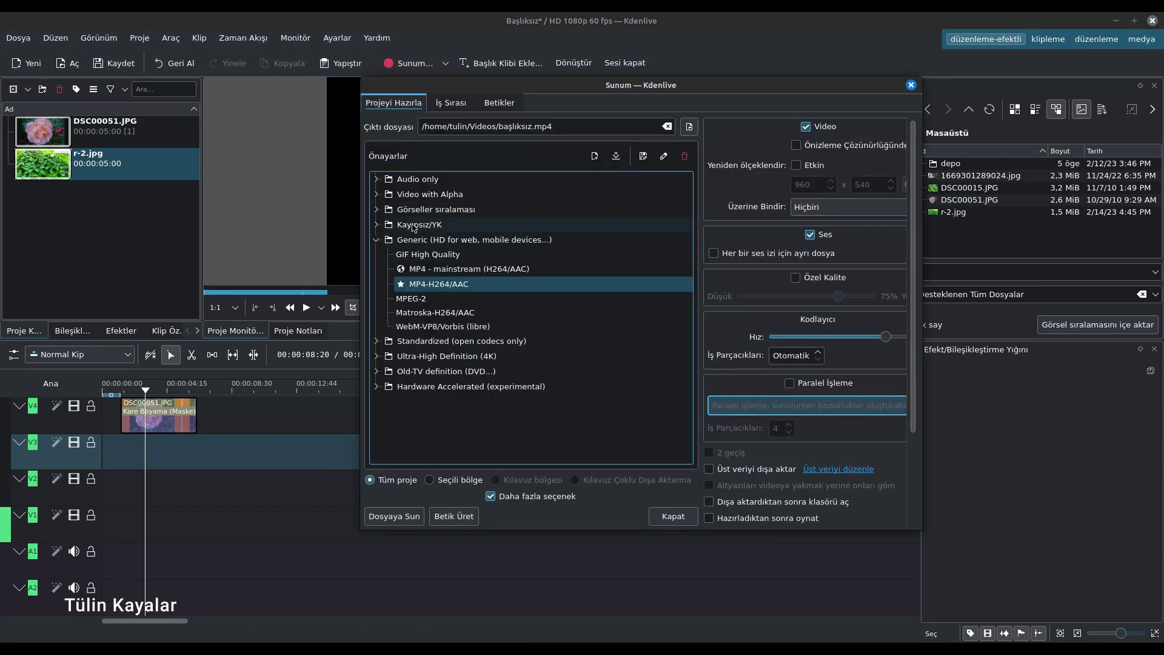
left_click(377, 195)
left_click(420, 210)
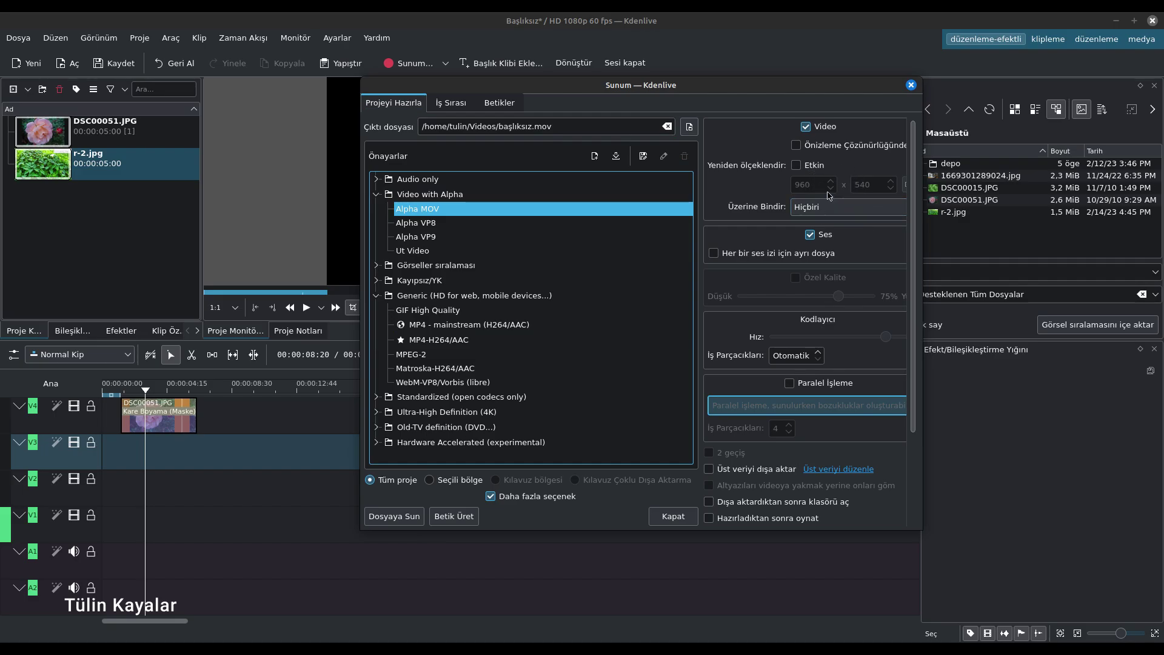
left_click(430, 238)
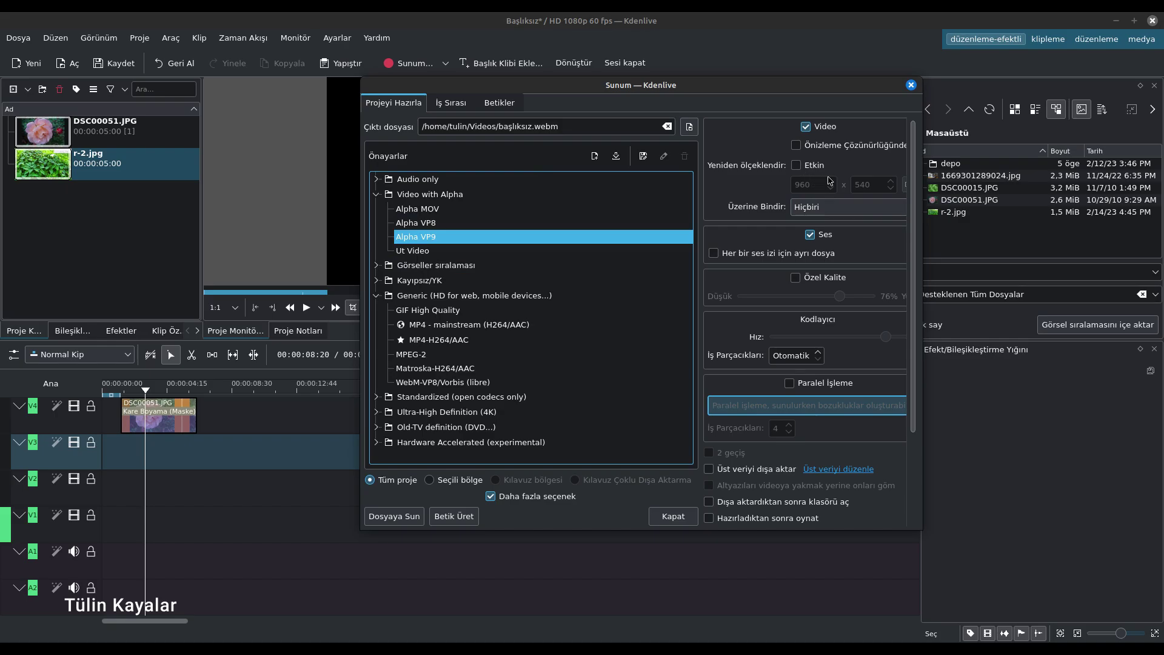
Step: Toggle custom quality on and back off, choose Alpha MOV, and render to başlıksız.mov
left_click(798, 283)
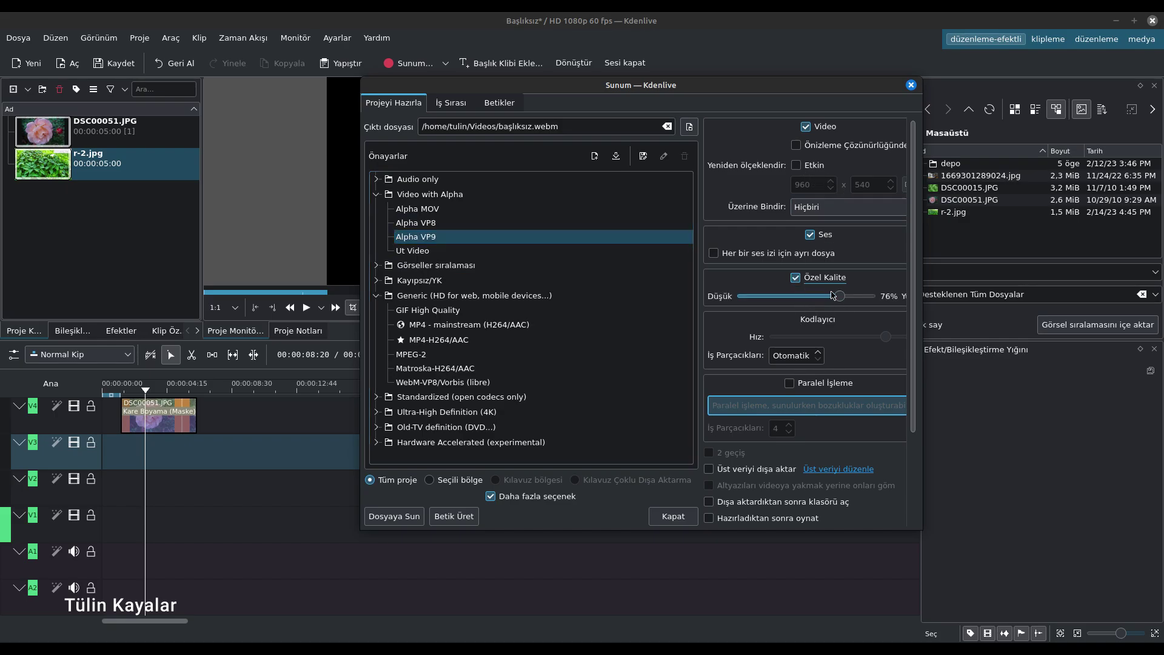
left_click(796, 279)
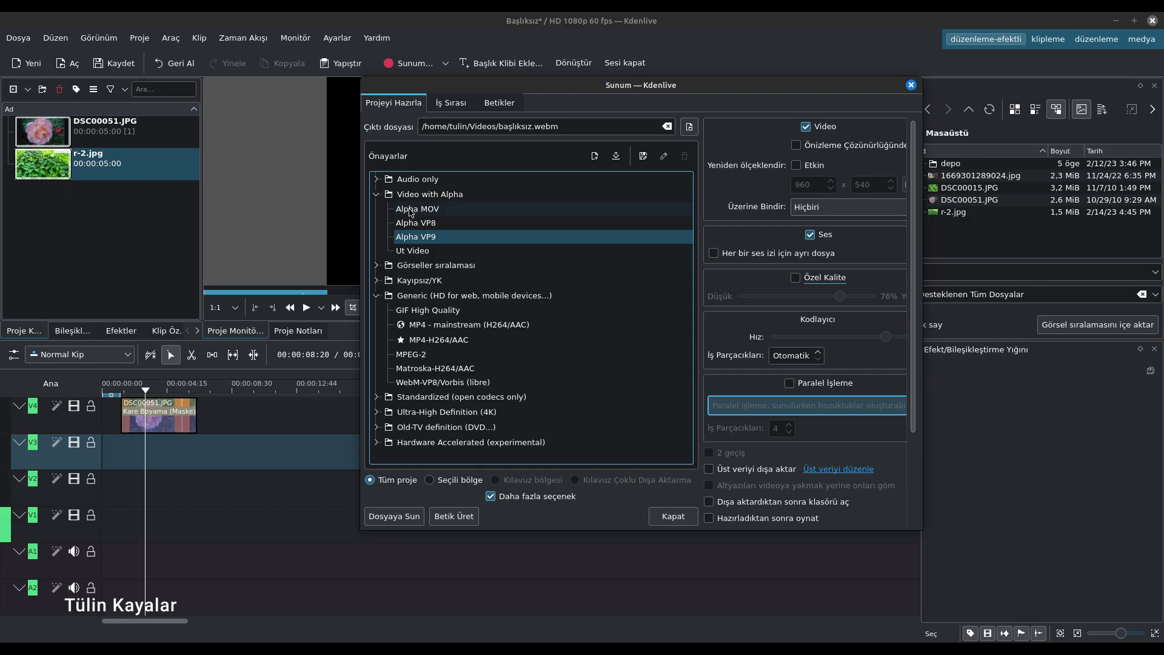
left_click(410, 209)
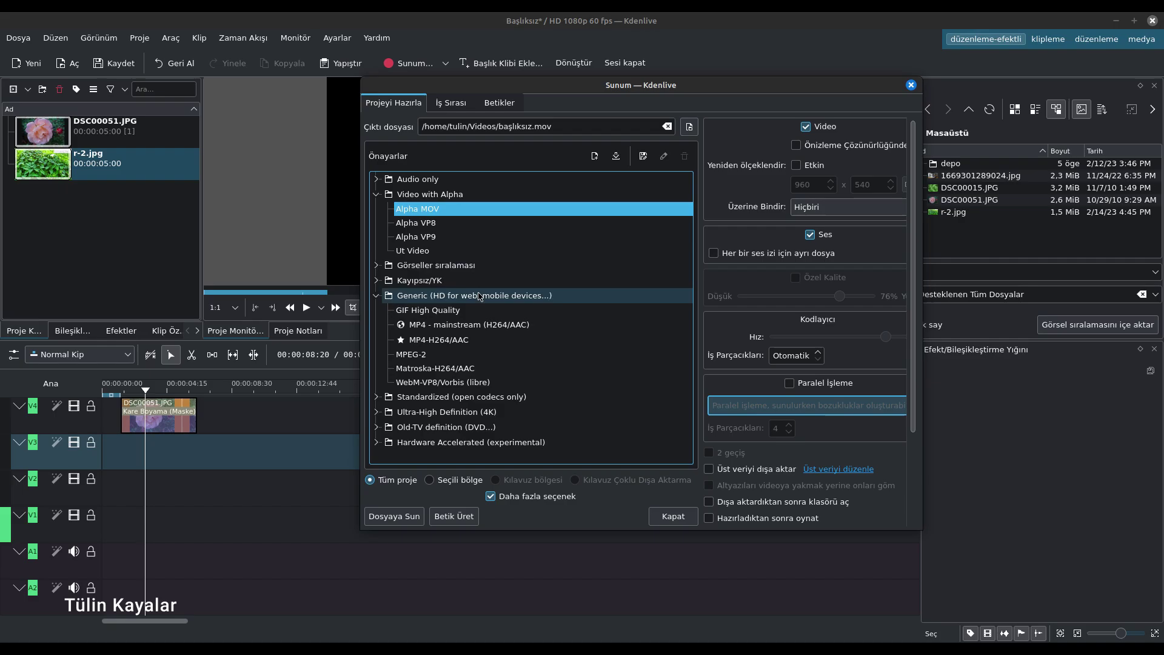
left_click(394, 515)
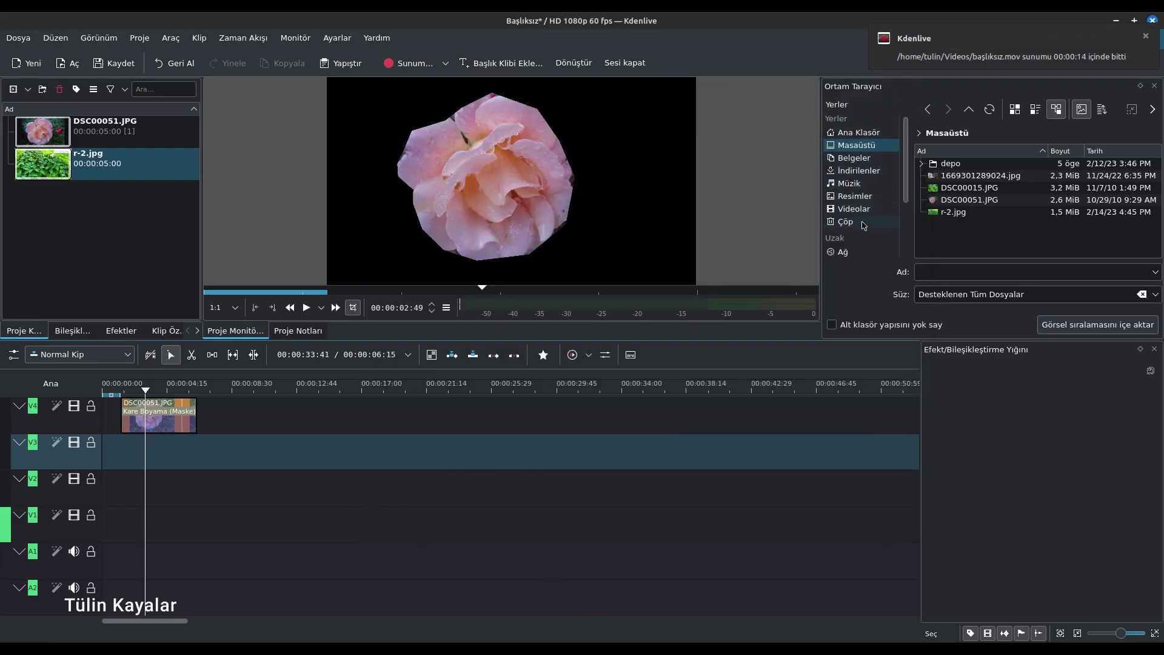
Step: Import the rendered başlıksız.mov from the Videolar folder into the project bin and select it
left_click(853, 209)
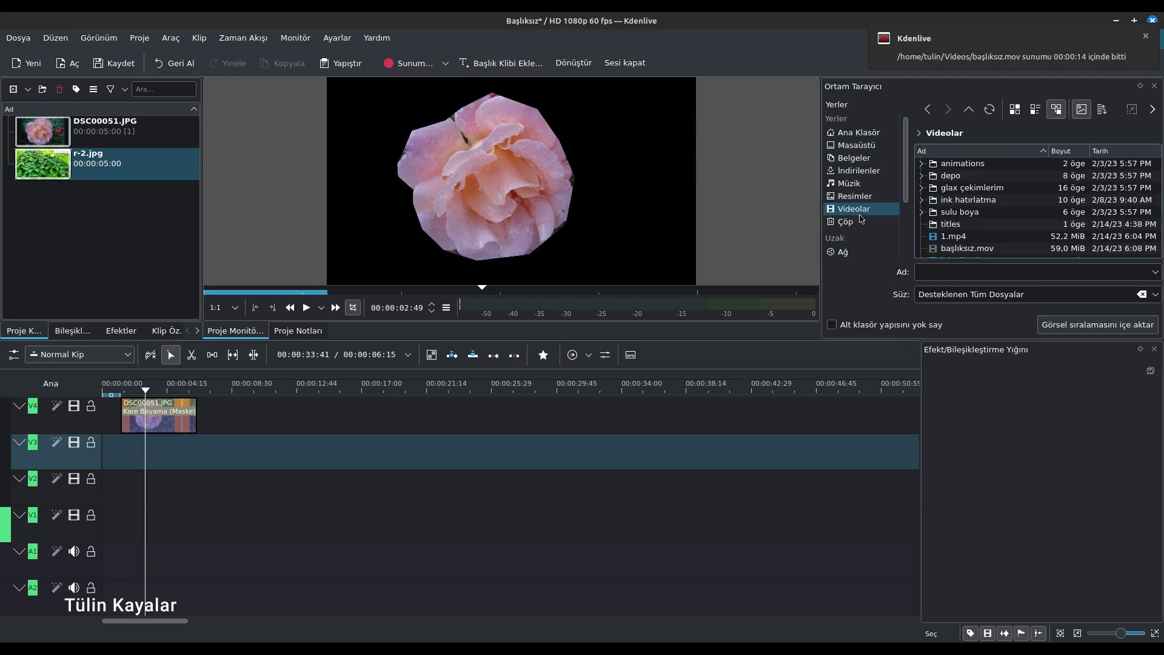
scroll(956, 238, "down", 1)
left_click(954, 240)
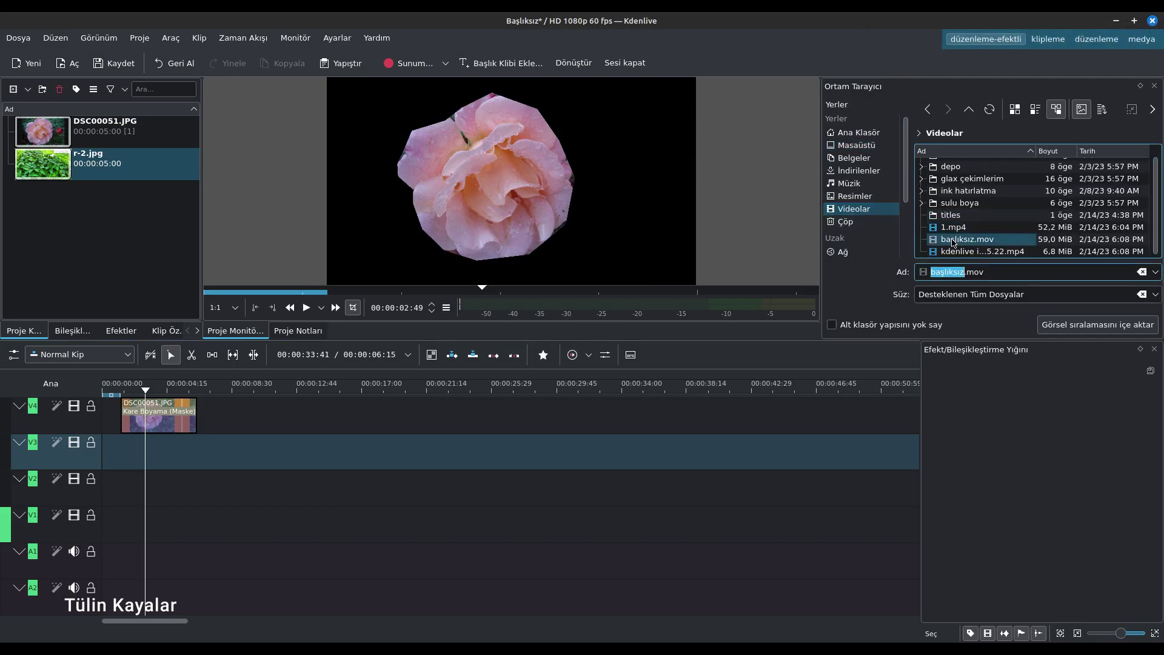
left_click_drag(935, 244, 83, 234)
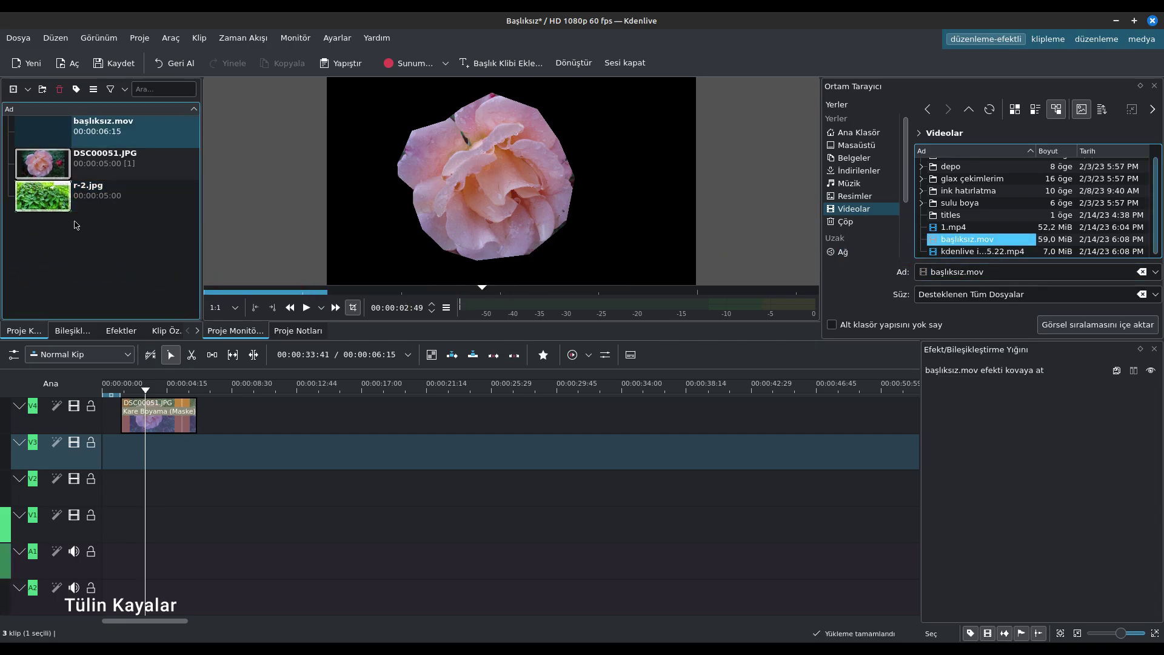
left_click(51, 139)
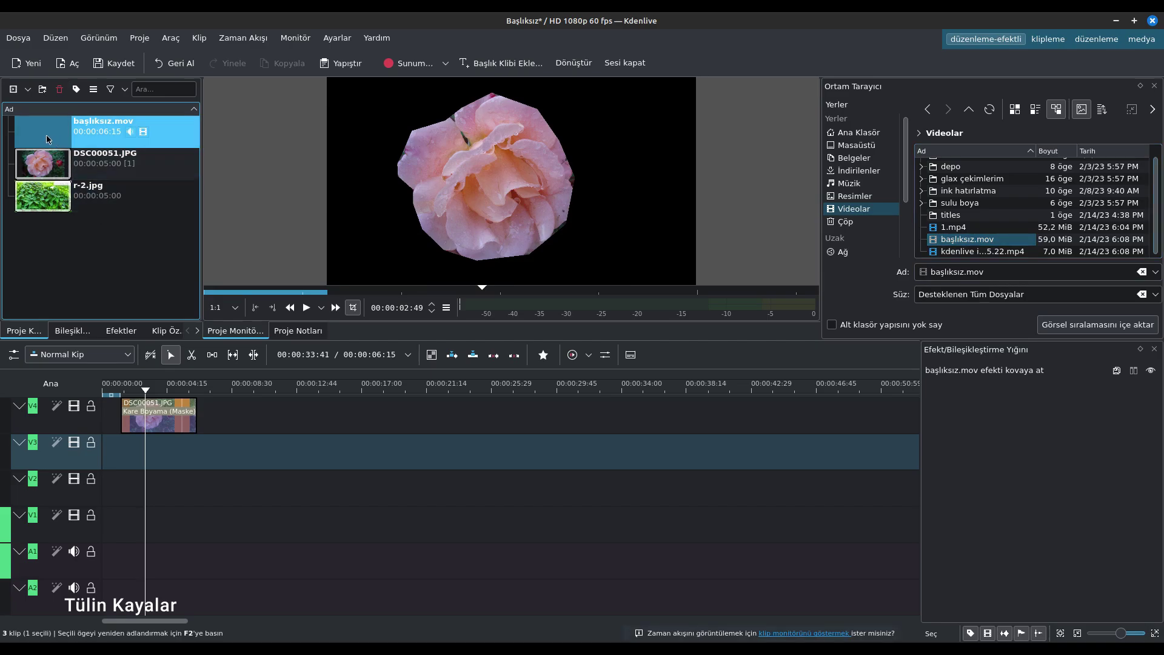
Step: Place başlıksız.mov at about 15 seconds and r-2.jpg on the track below, shifted right to follow it
left_click_drag(47, 129, 340, 487)
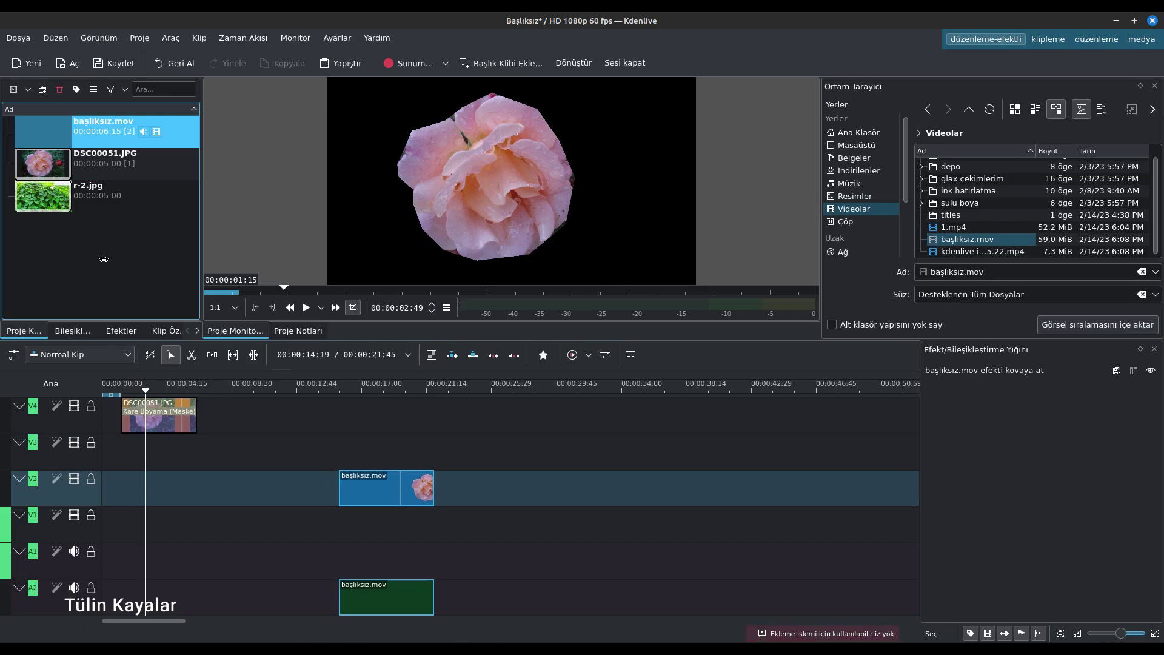
left_click_drag(115, 200, 348, 531)
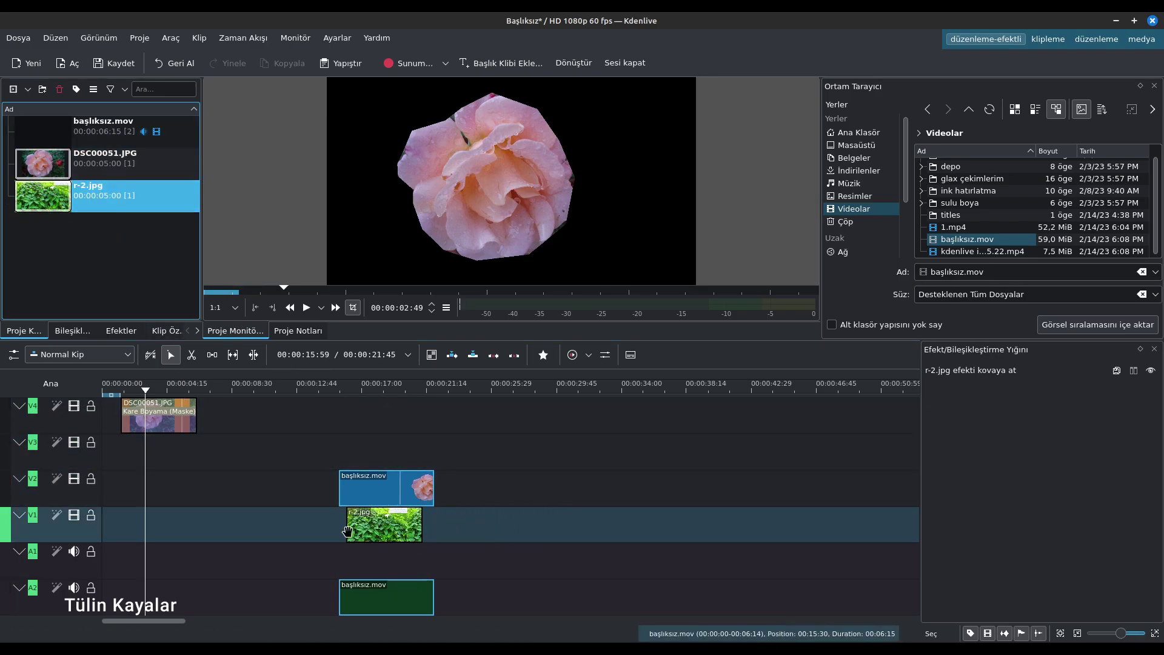
left_click(385, 388)
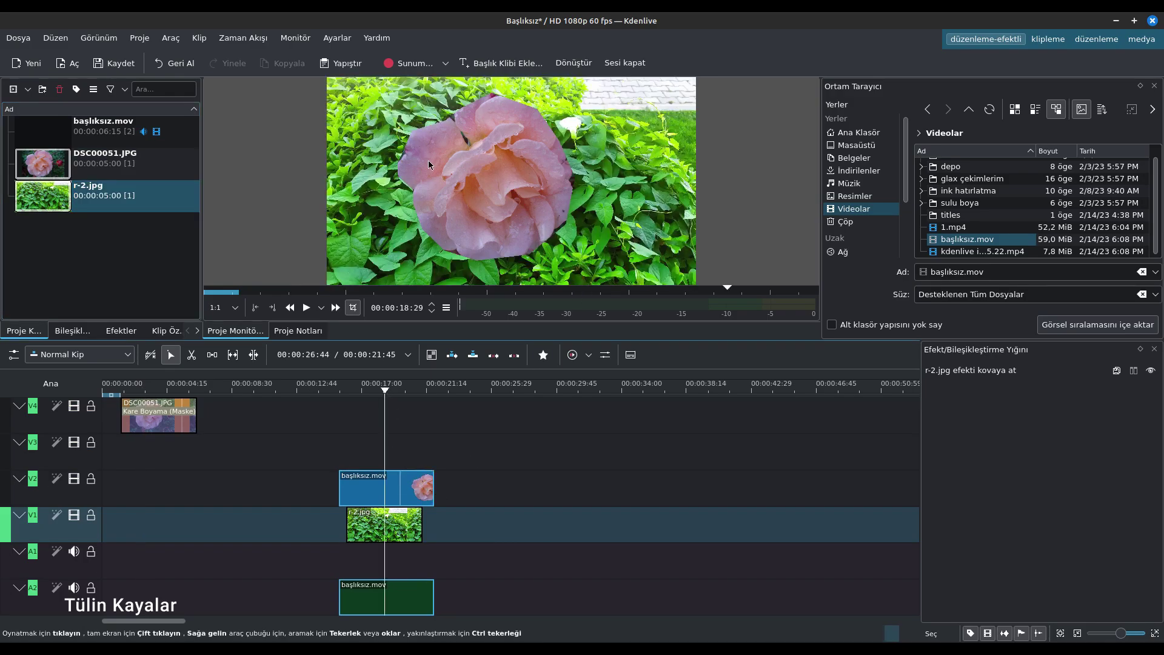
left_click_drag(376, 525, 473, 525)
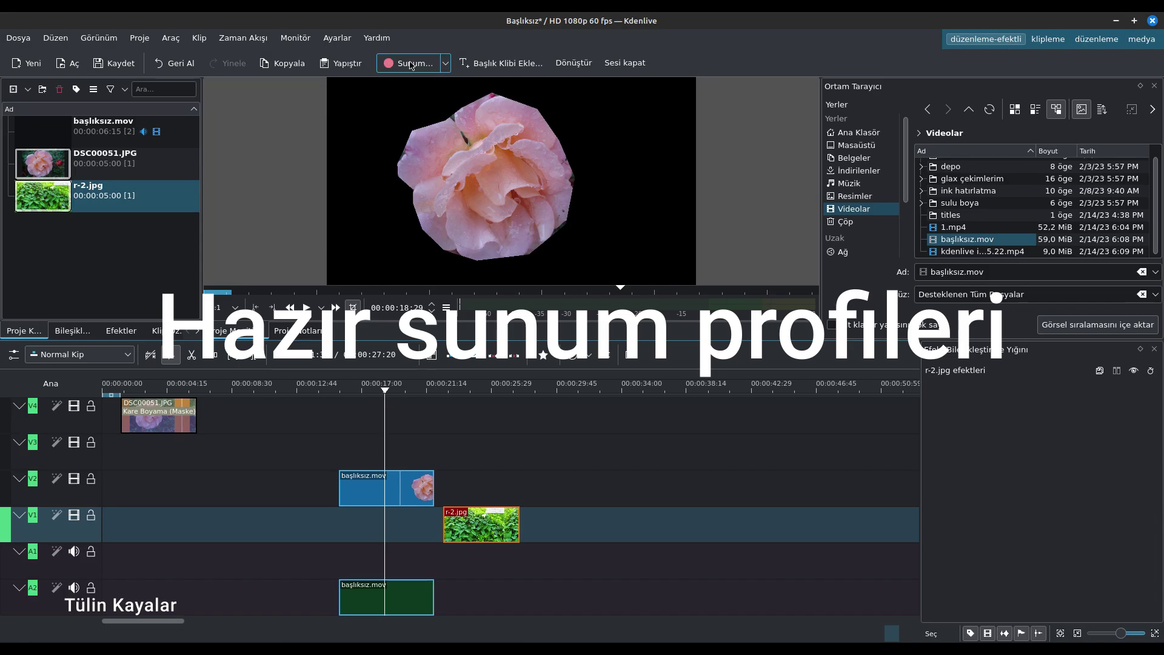
Step: Check Download New Render Profiles, then pick MP4 - mainstream (H264/AAC) under Generic
left_click(411, 64)
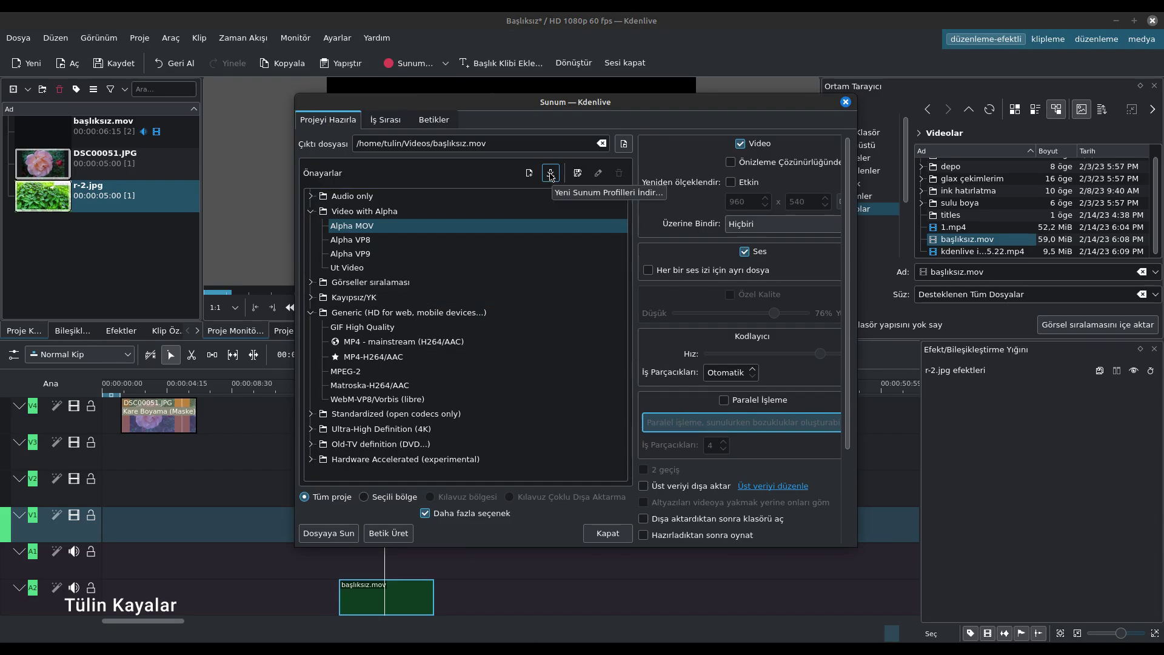
left_click(550, 175)
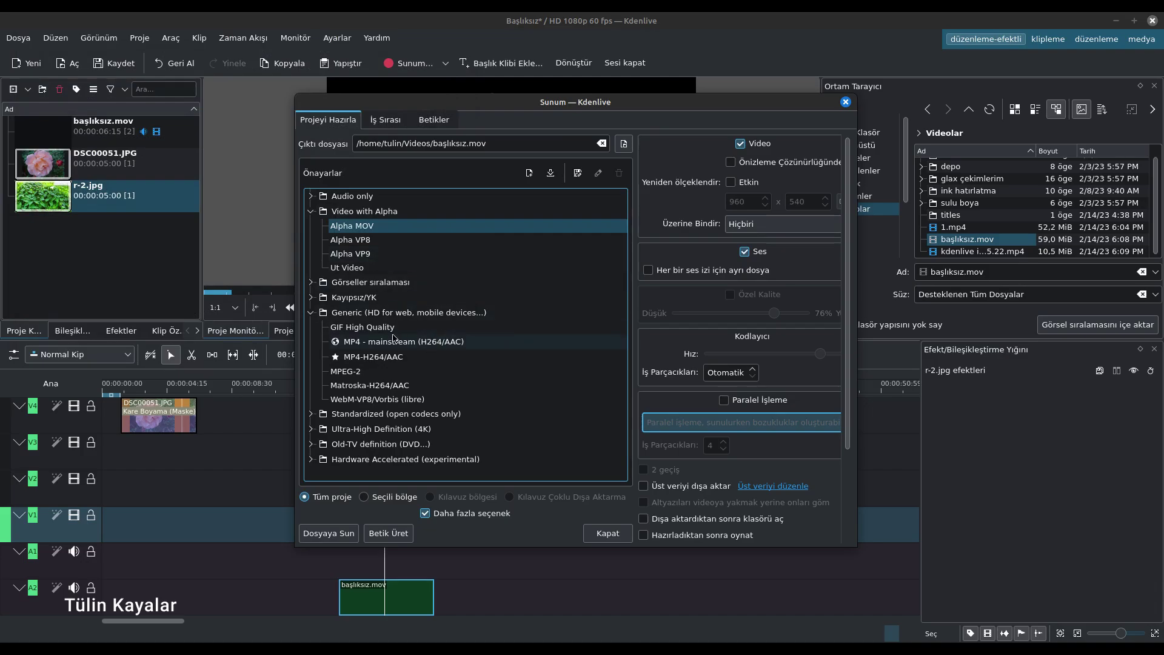
left_click(373, 342)
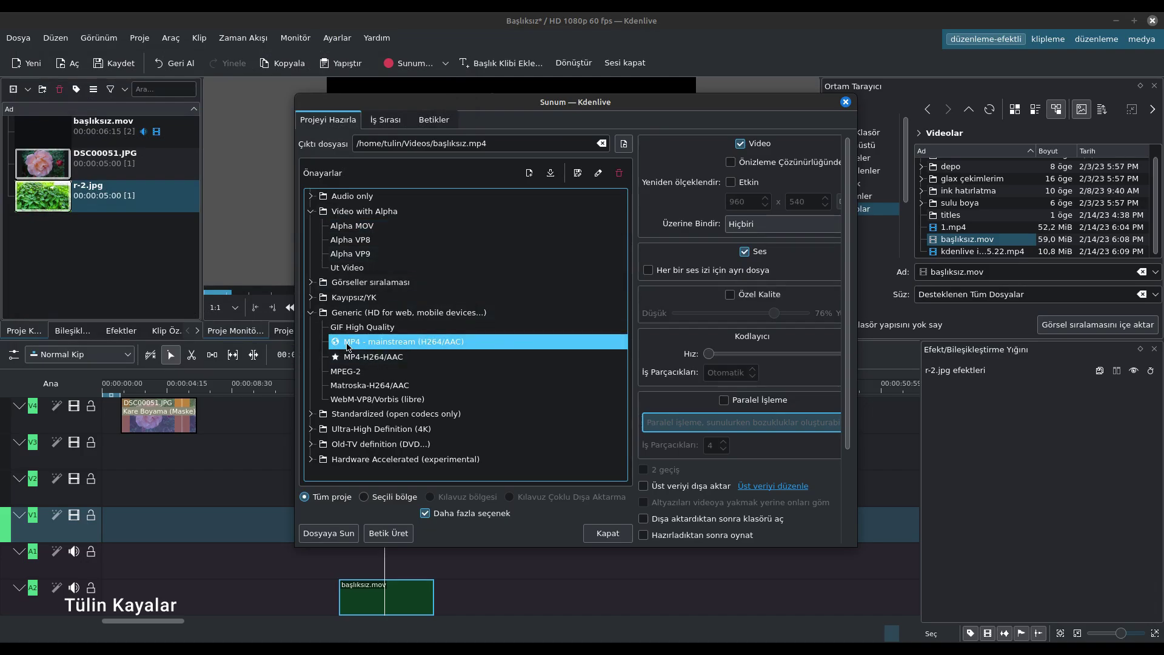
Step: Open and cancel the preset editor and Save Preset, choose MP4-H264/AAC, then close the render dialog
double_click(380, 344)
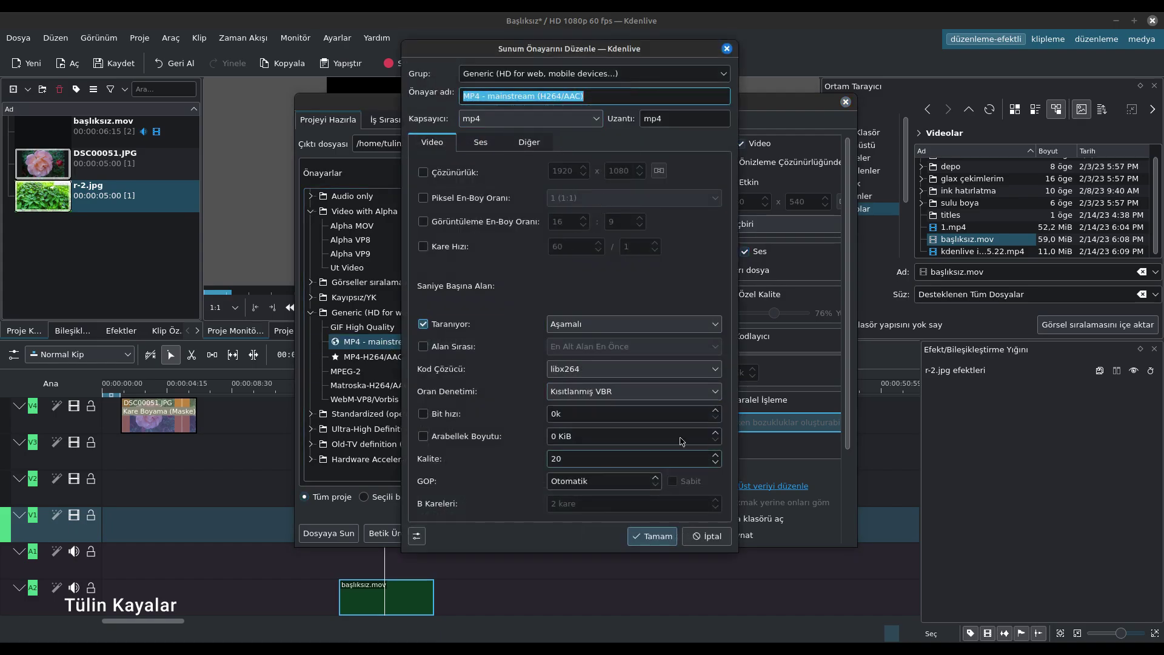
left_click(708, 539)
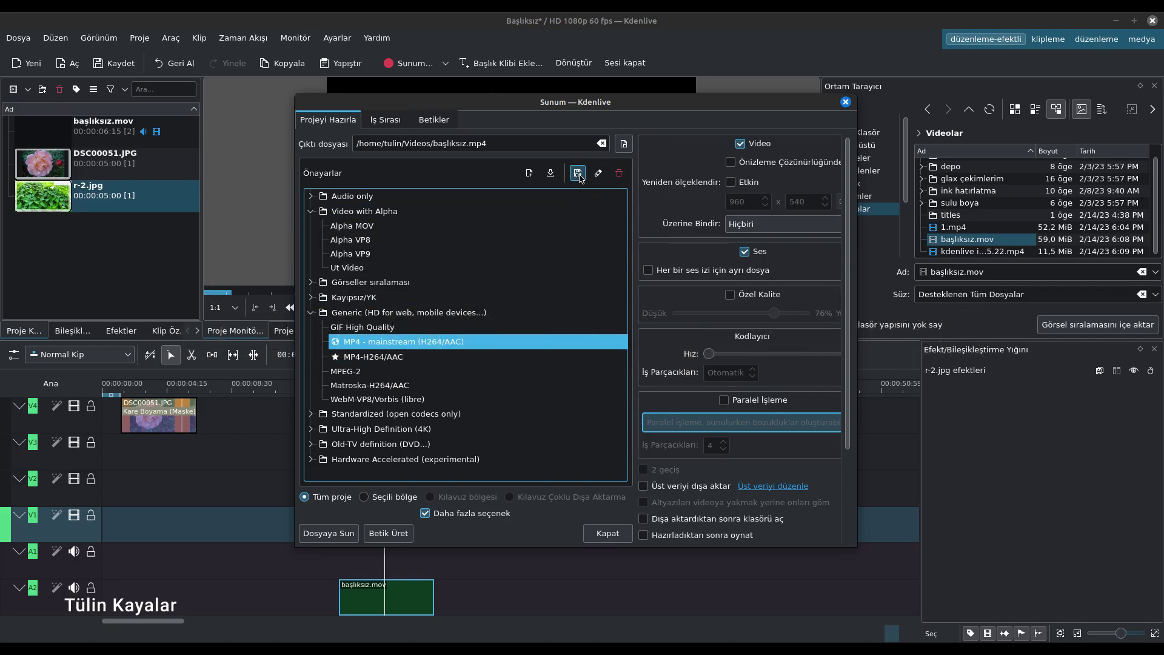
left_click(579, 173)
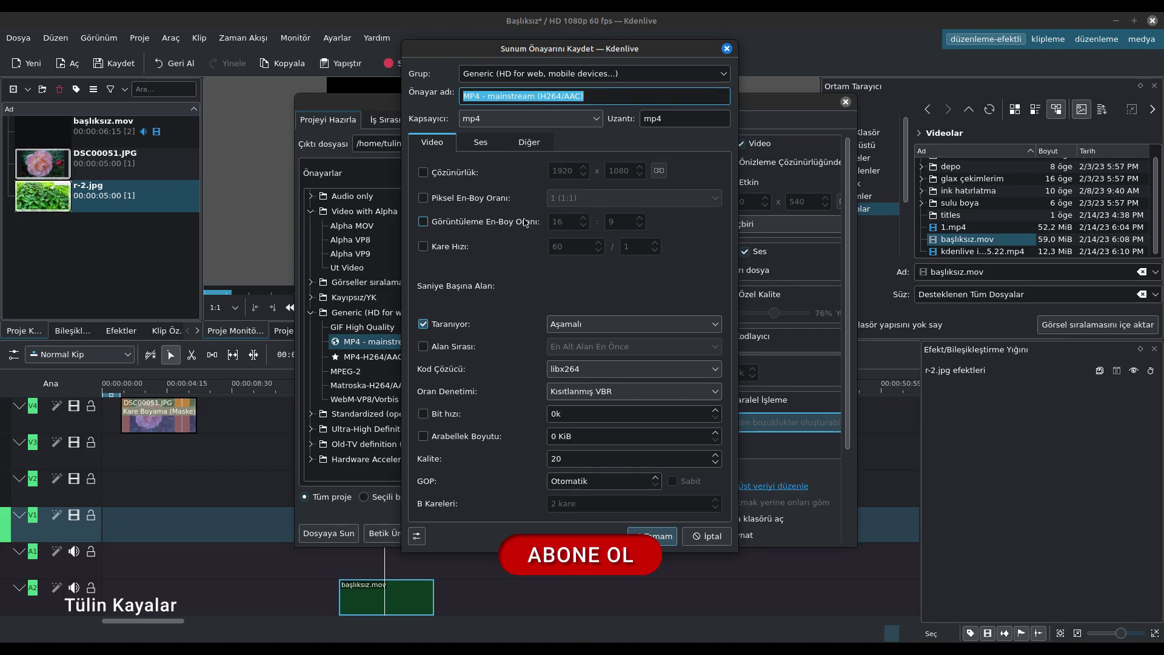
left_click(707, 535)
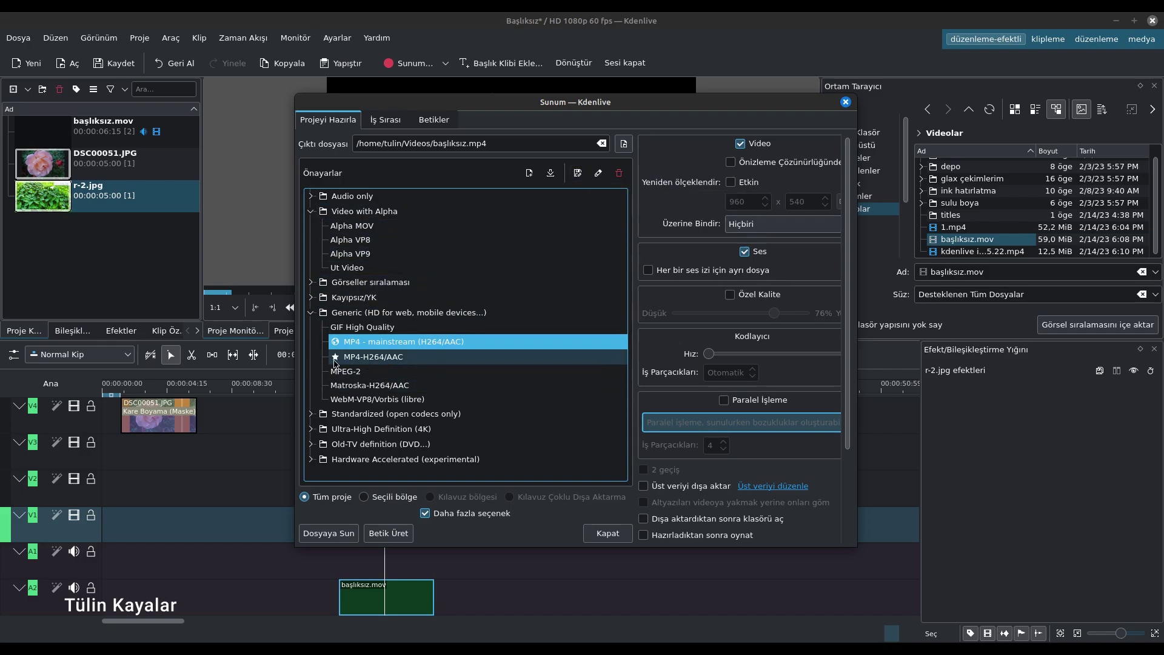
left_click(354, 358)
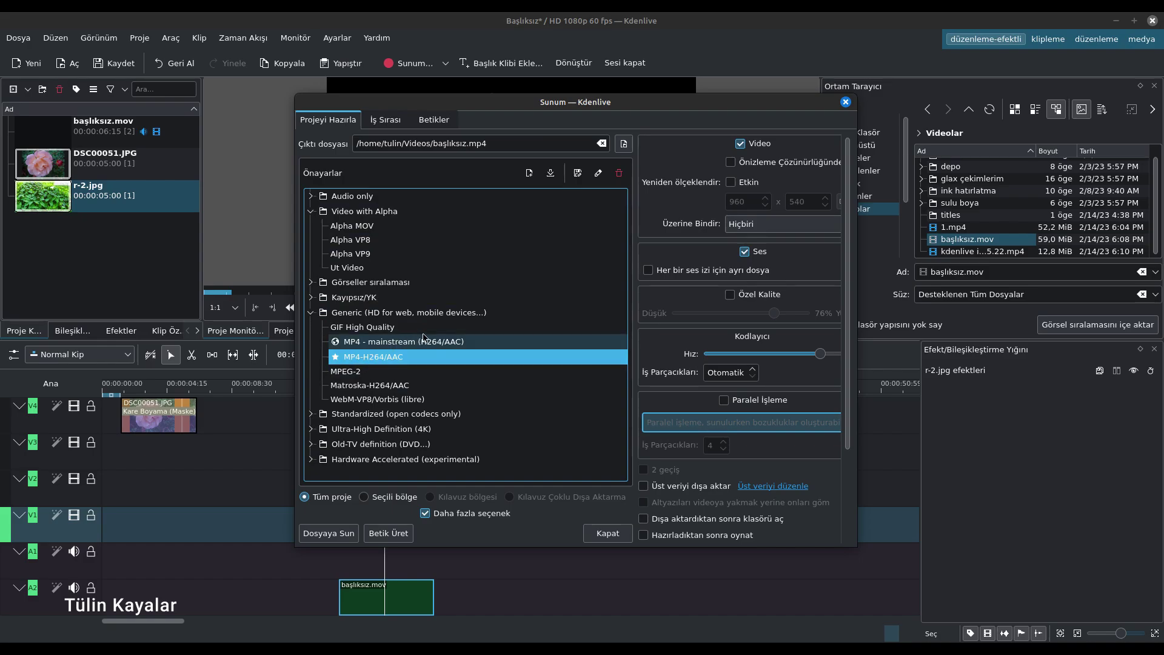
left_click(845, 102)
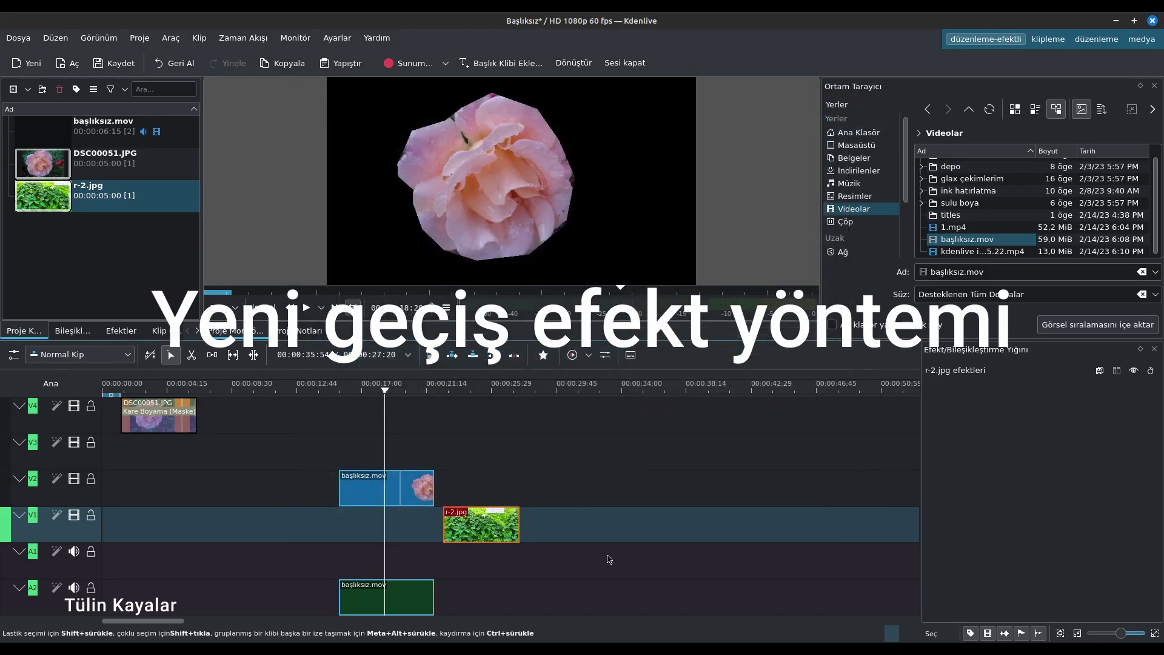
Step: Delete başlıksız.mov from the timeline and move r-2.jpg onto the track under DSC00051.JPG
left_click(406, 505)
key("Delete")
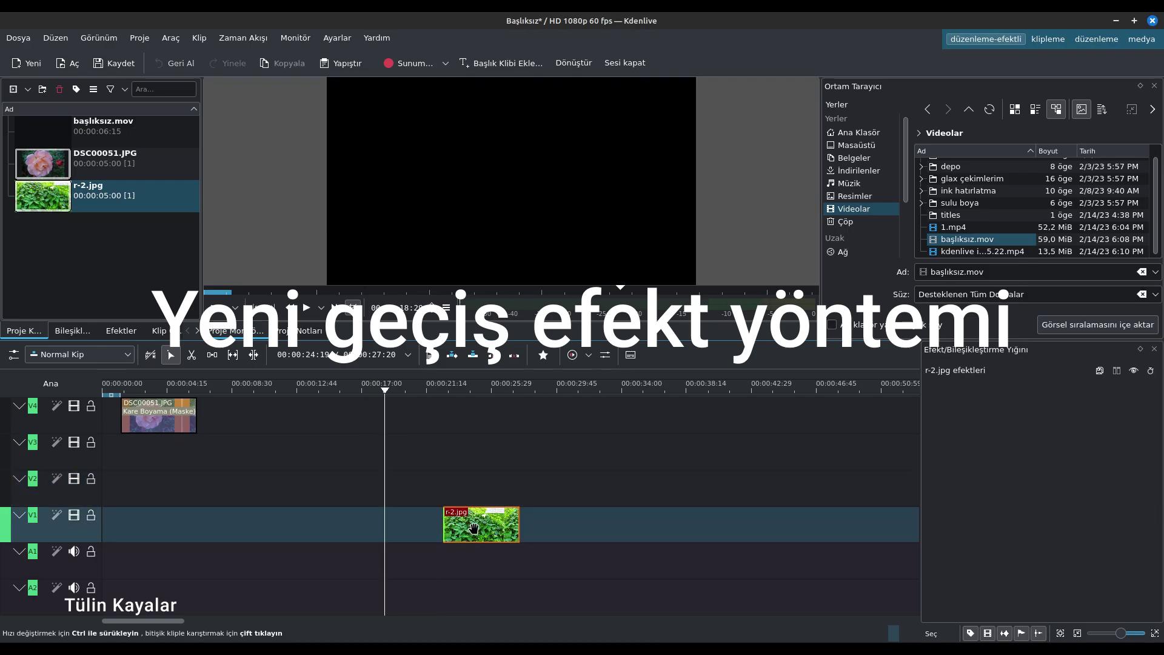
left_click_drag(474, 527, 212, 451)
Step: Remove the mask effect from DSC00051.JPG and slide it right to 00:08:45, overlapping r-2.jpg
left_click(164, 427)
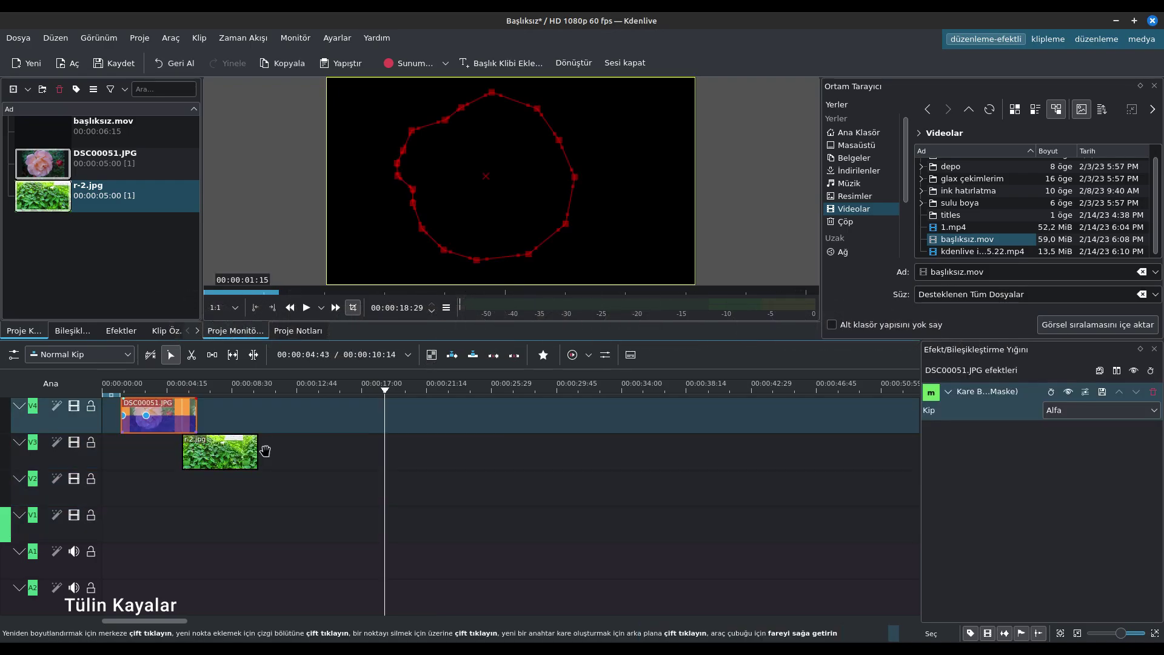
left_click(1153, 391)
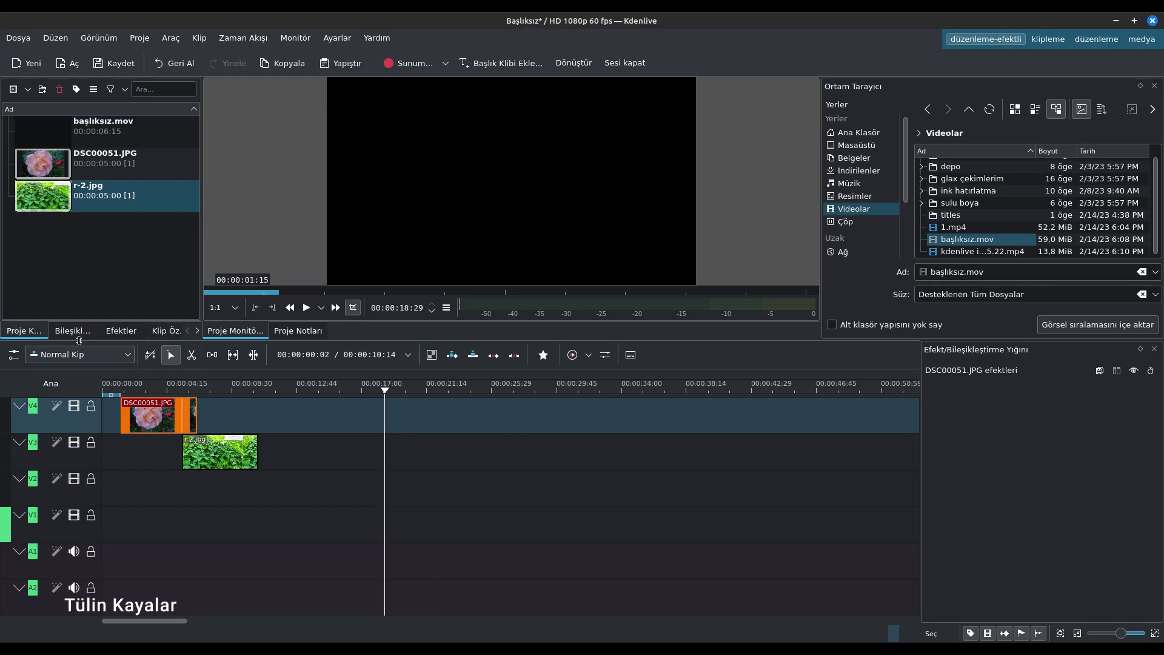
left_click_drag(174, 419, 287, 419)
scroll(241, 442, "up", 1)
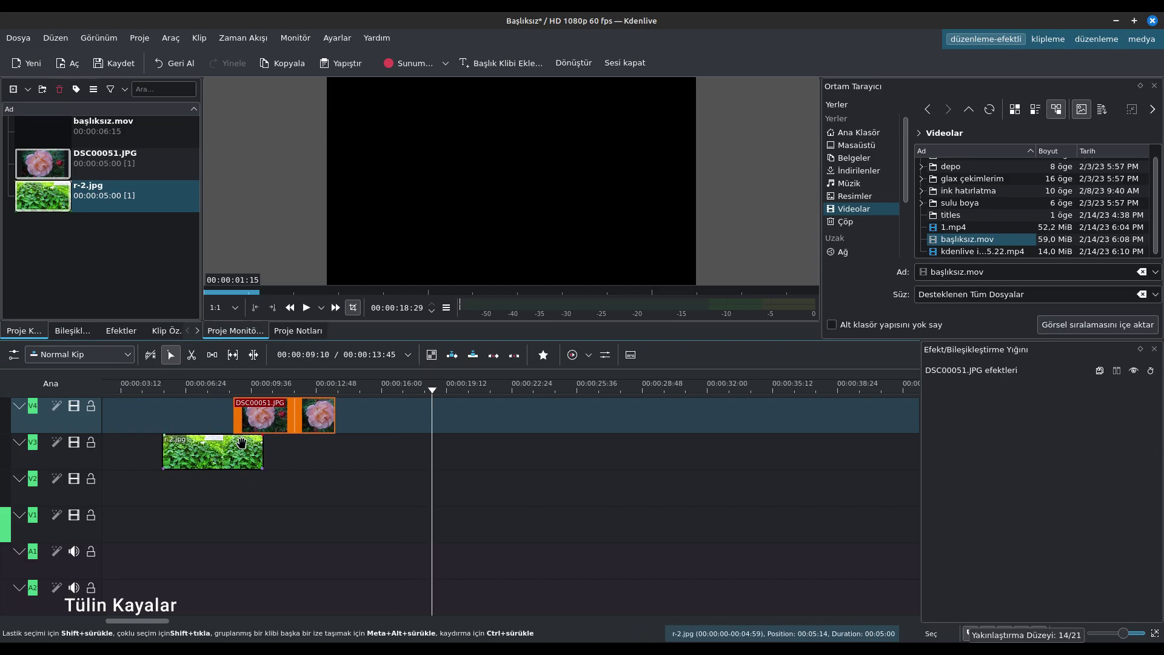
scroll(241, 442, "up", 1)
Step: Place a Wipe composition under DSC00051.JPG and shorten it to 00:01:29, ending with r-2.jpg
left_click(72, 331)
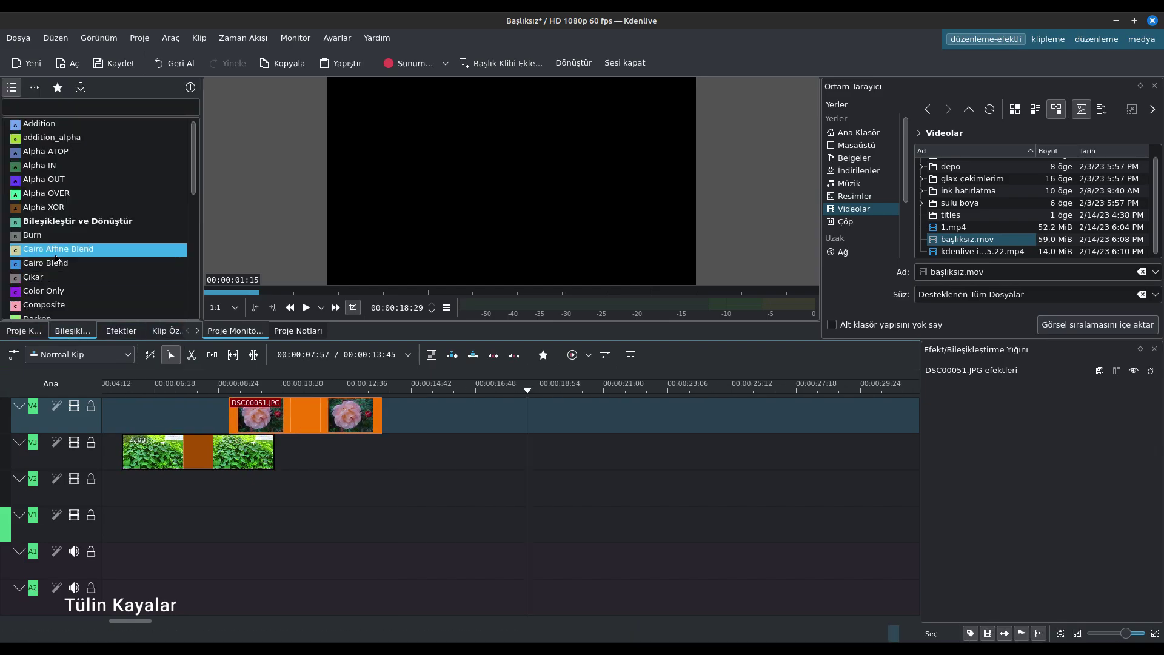
scroll(56, 257, "down", 3)
scroll(56, 257, "down", 3)
scroll(56, 258, "down", 2)
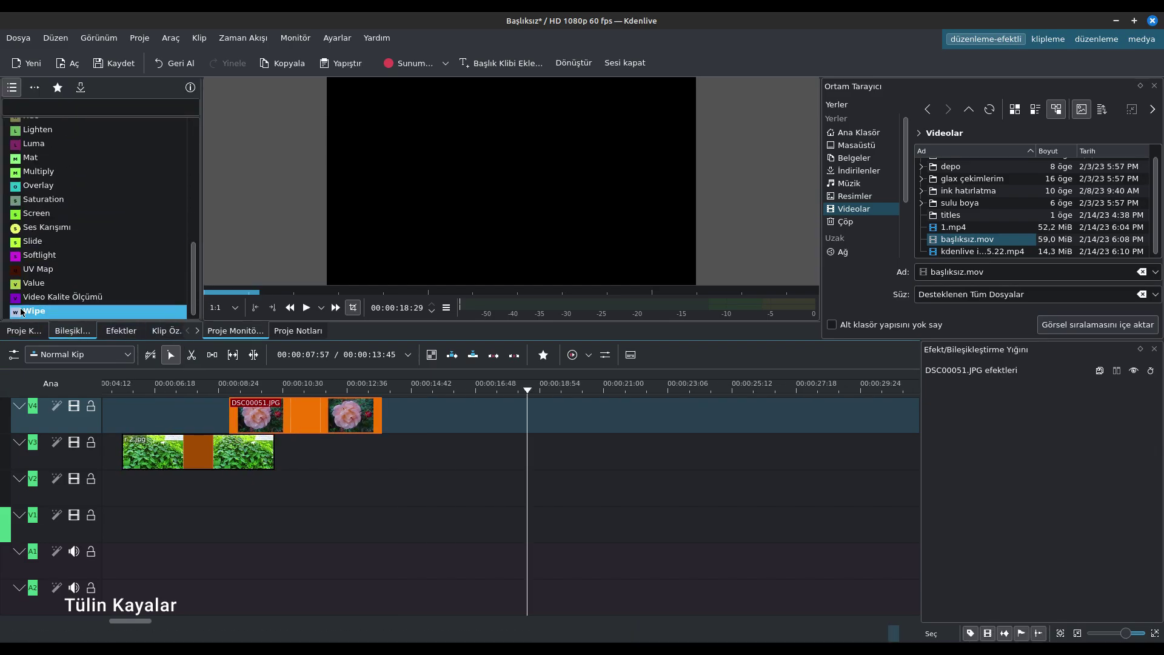
left_click_drag(21, 311, 234, 428)
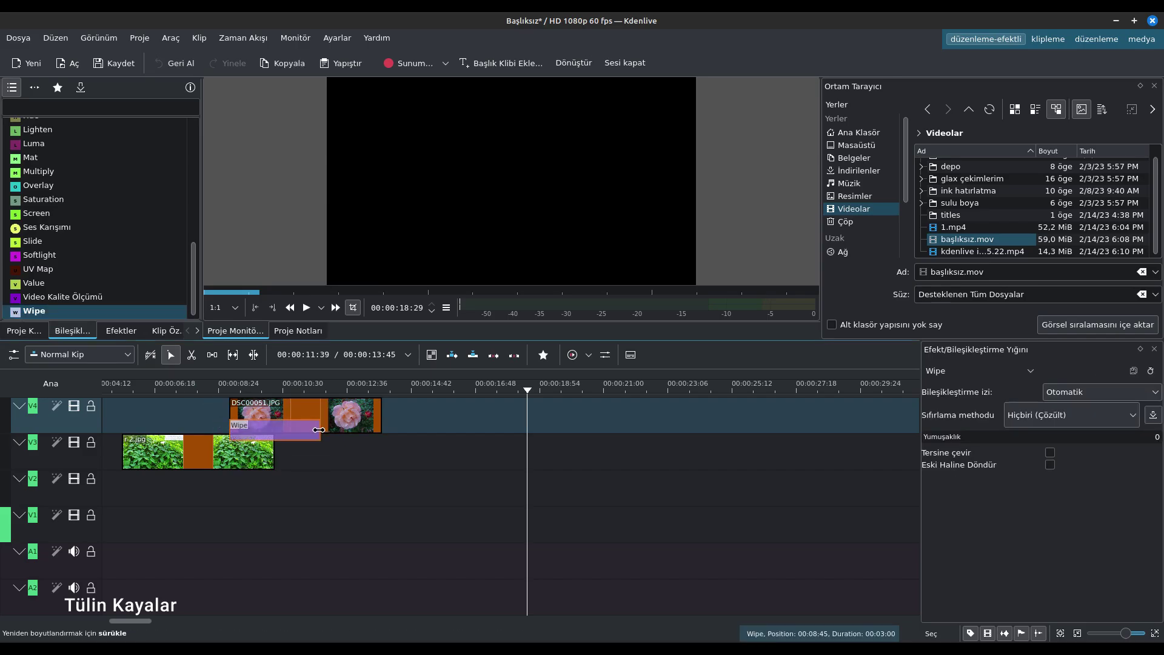
left_click_drag(319, 430, 274, 429)
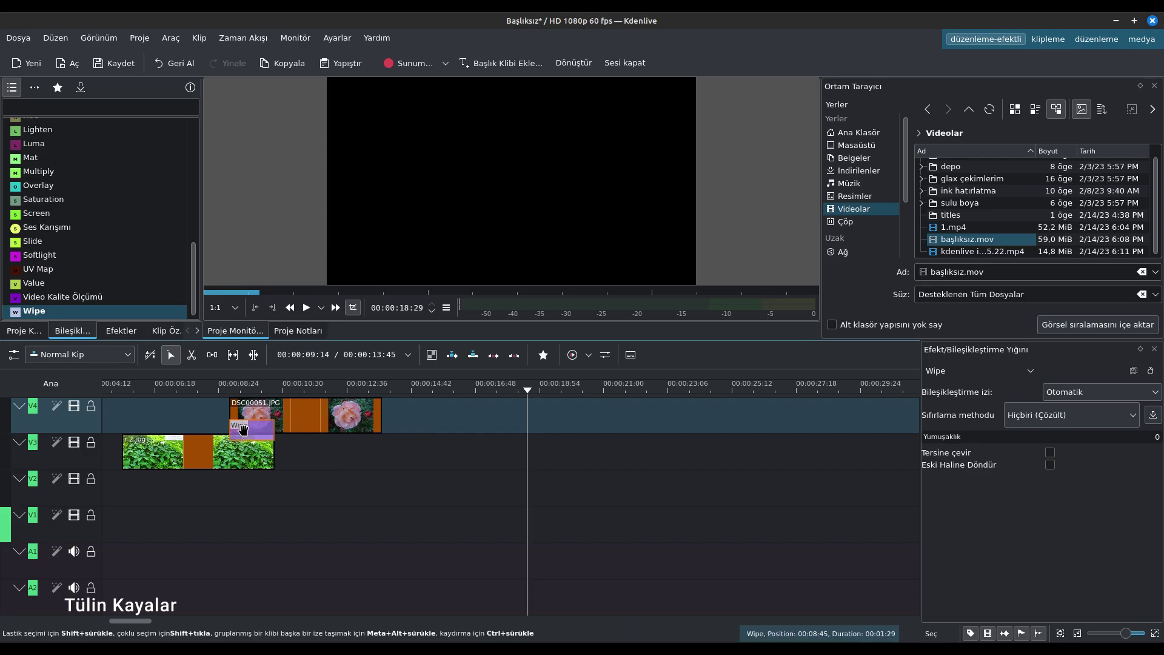
Step: Delete the Wipe composition, drop DSC00051.JPG onto r-2.jpg's track at 00:10:14, then undo once
key("Delete")
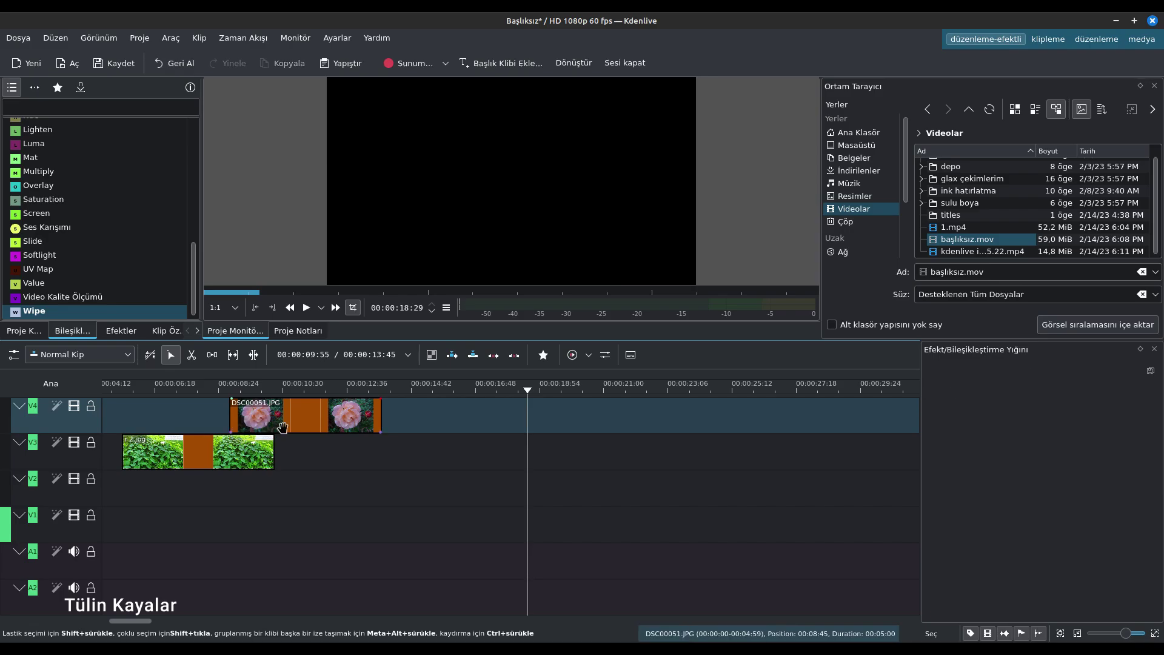
left_click_drag(243, 428, 285, 447)
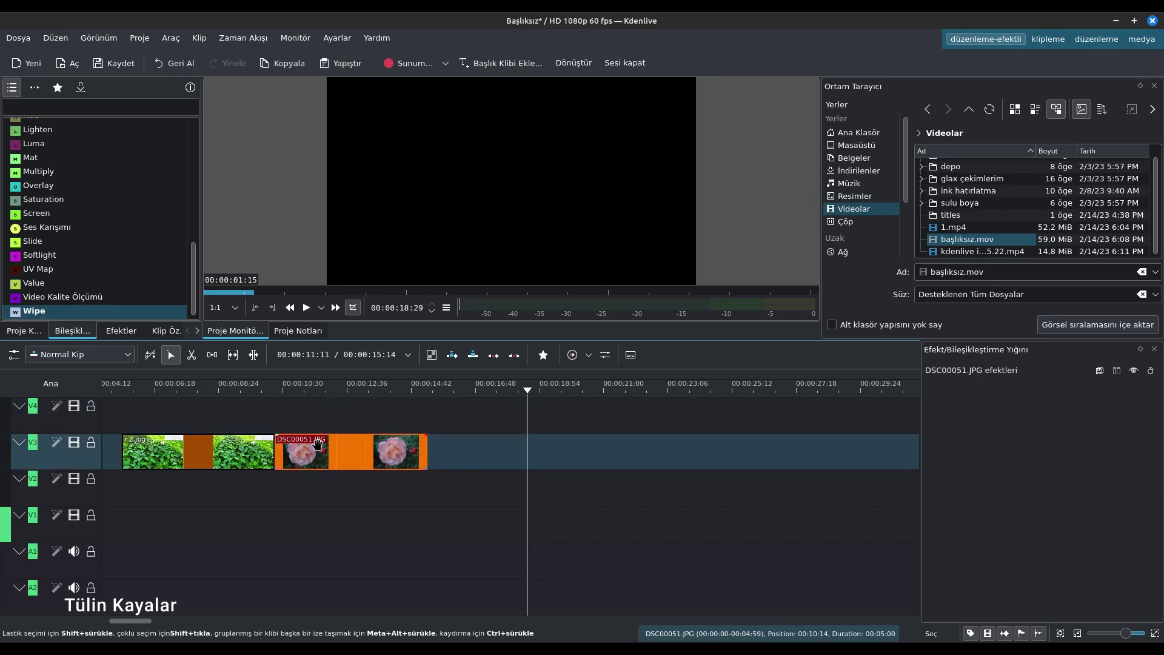
key("ctrl+z")
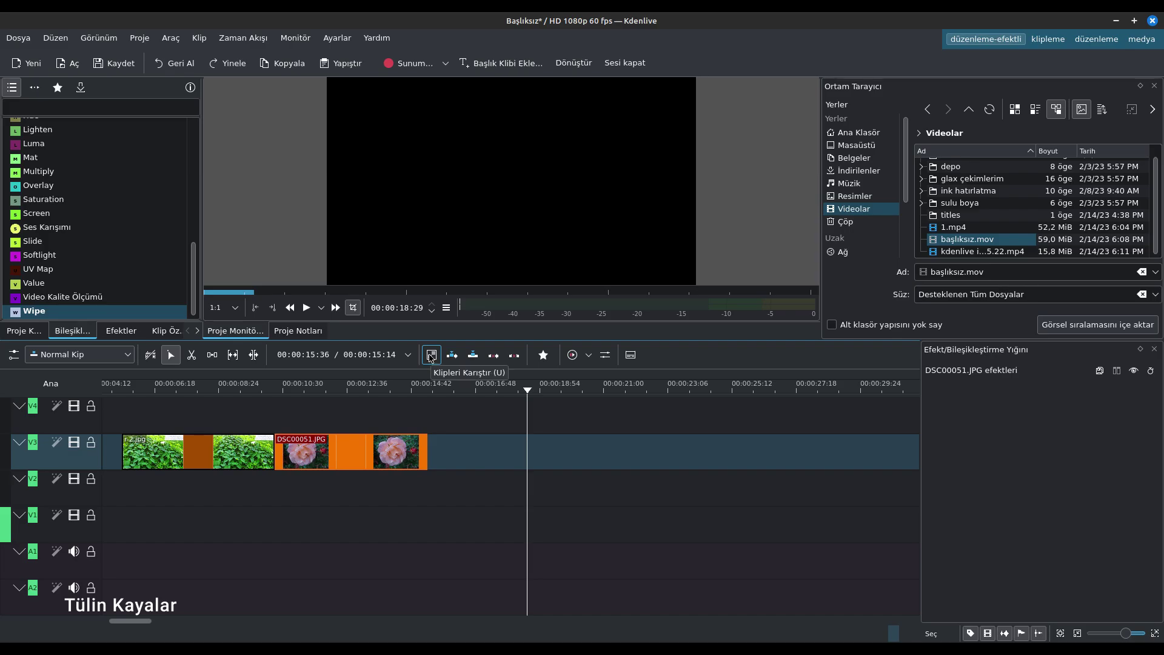
Step: Add a one-second Luma mix between r-2.jpg and DSC00051.JPG and select it for editing
left_click(431, 356)
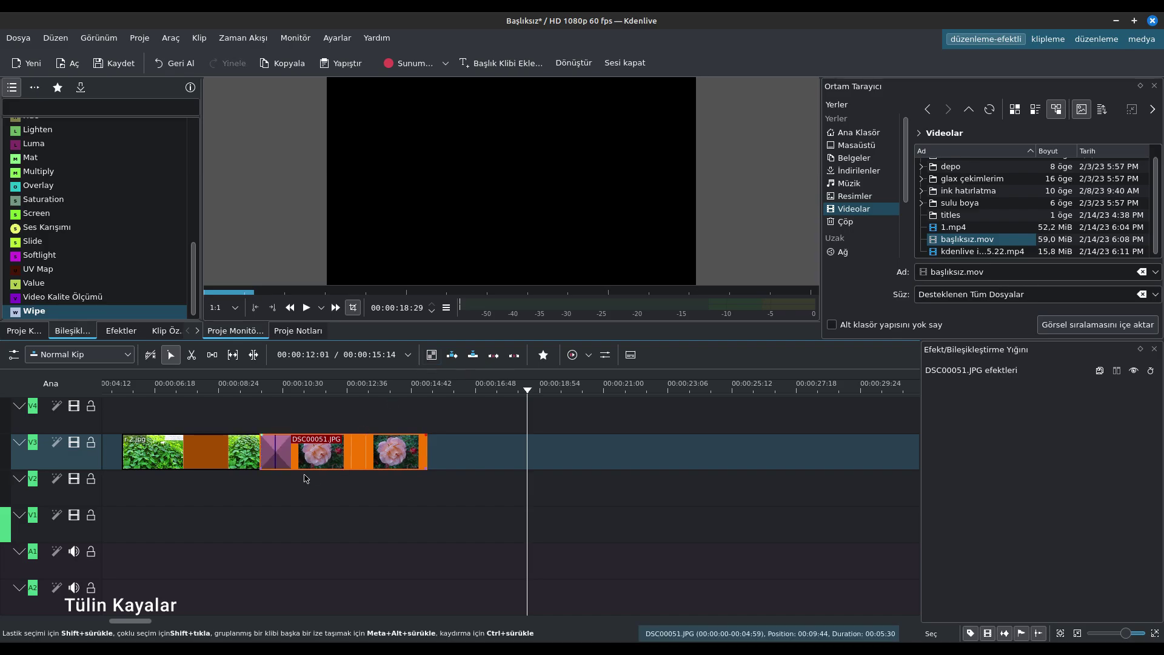
scroll(276, 466, "up", 5)
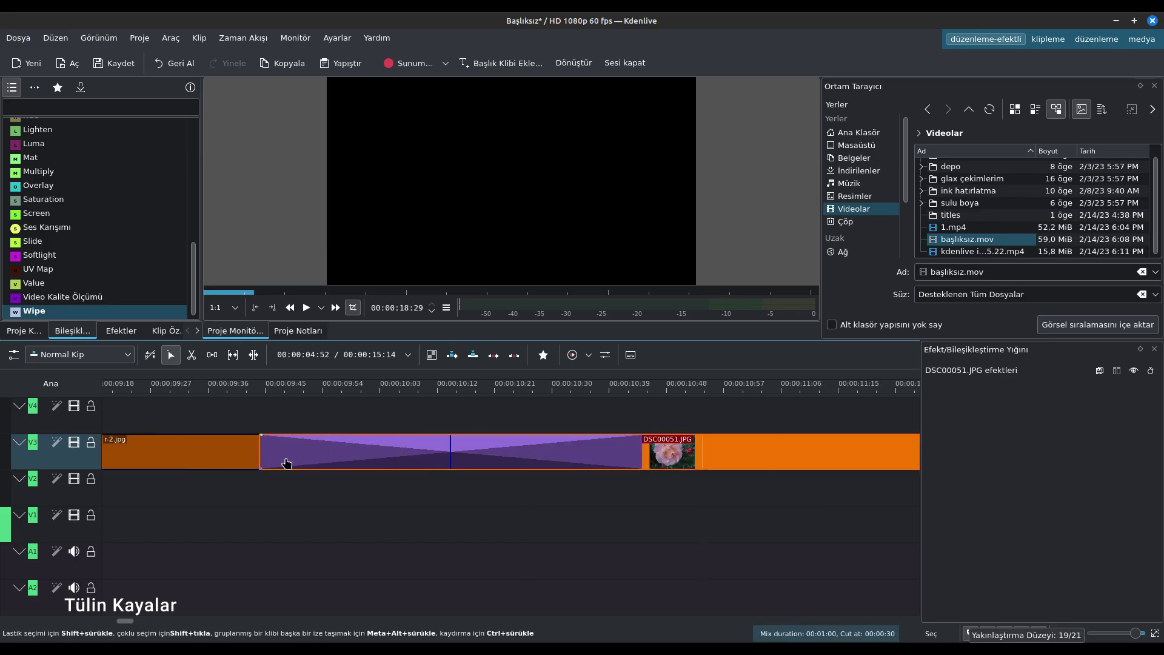
scroll(405, 441, "down", 2)
scroll(406, 443, "down", 1)
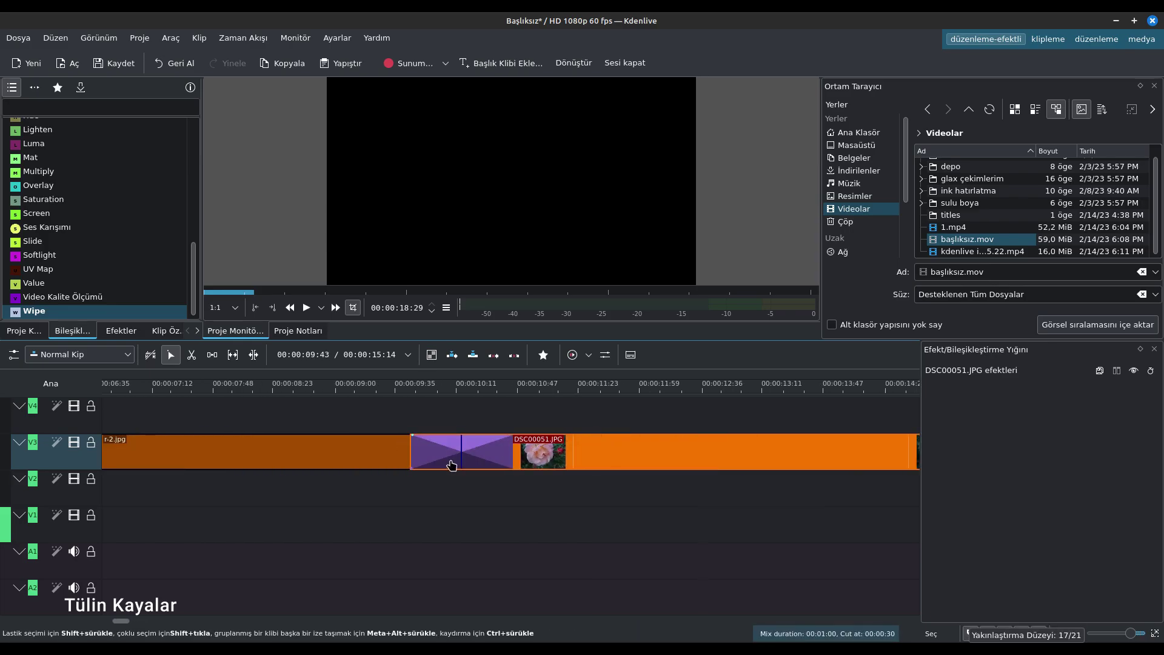
left_click(454, 465)
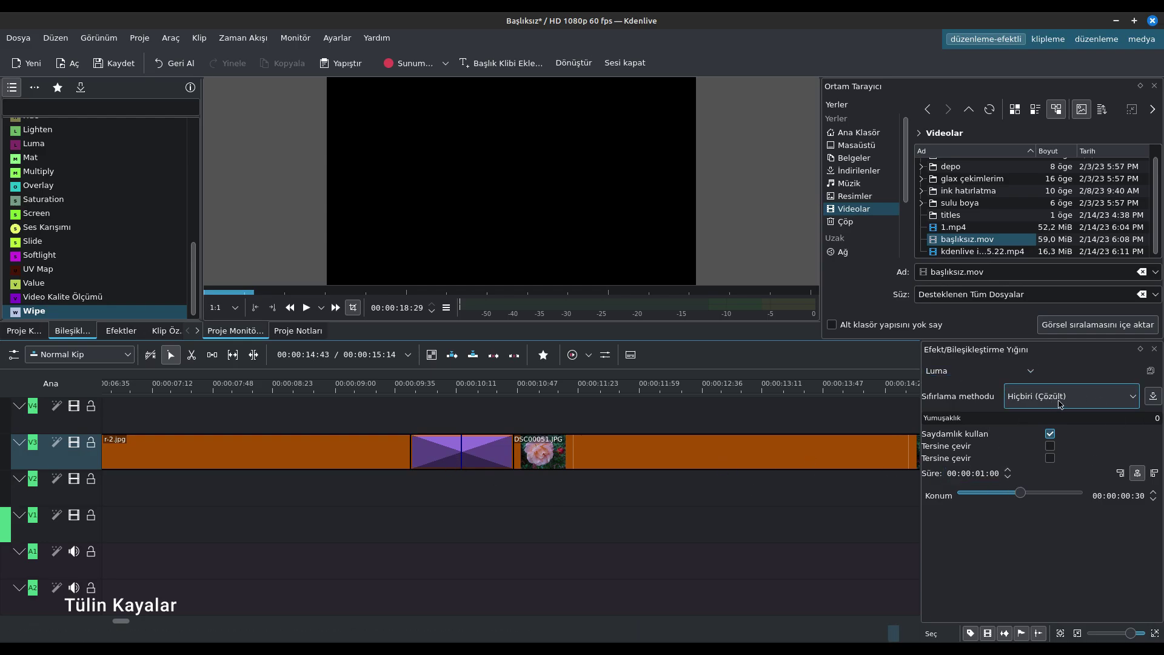
Step: Give the Luma mix the Bulut wipe pattern and softness 12, leaving the blend mode unchanged
left_click(1093, 398)
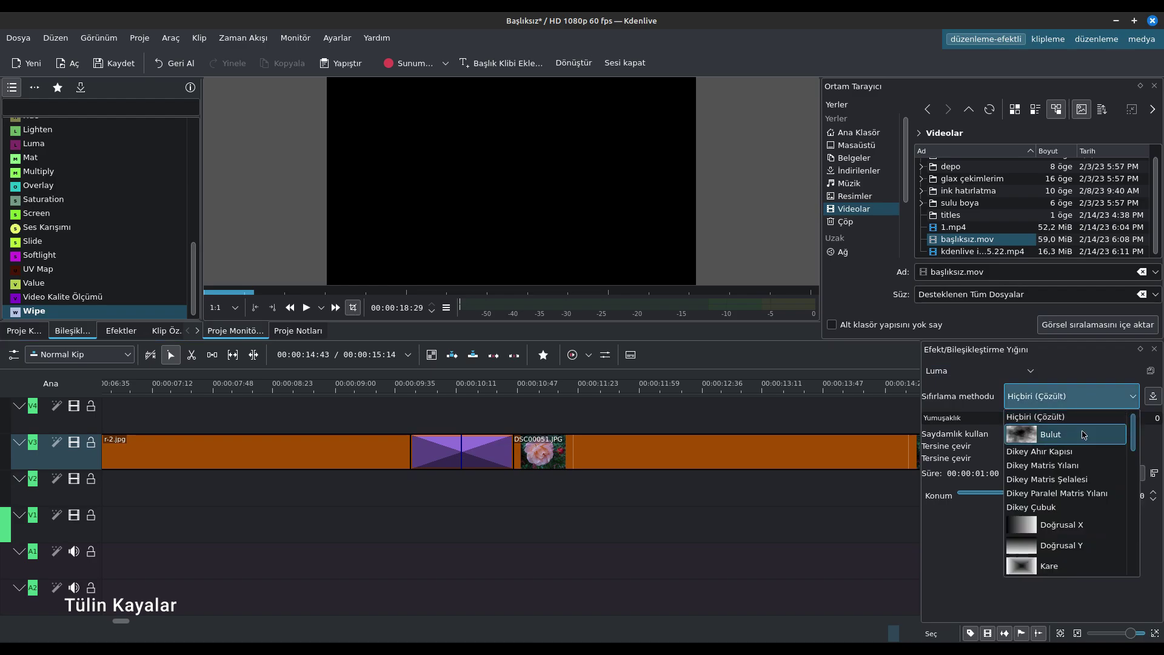
left_click(1041, 436)
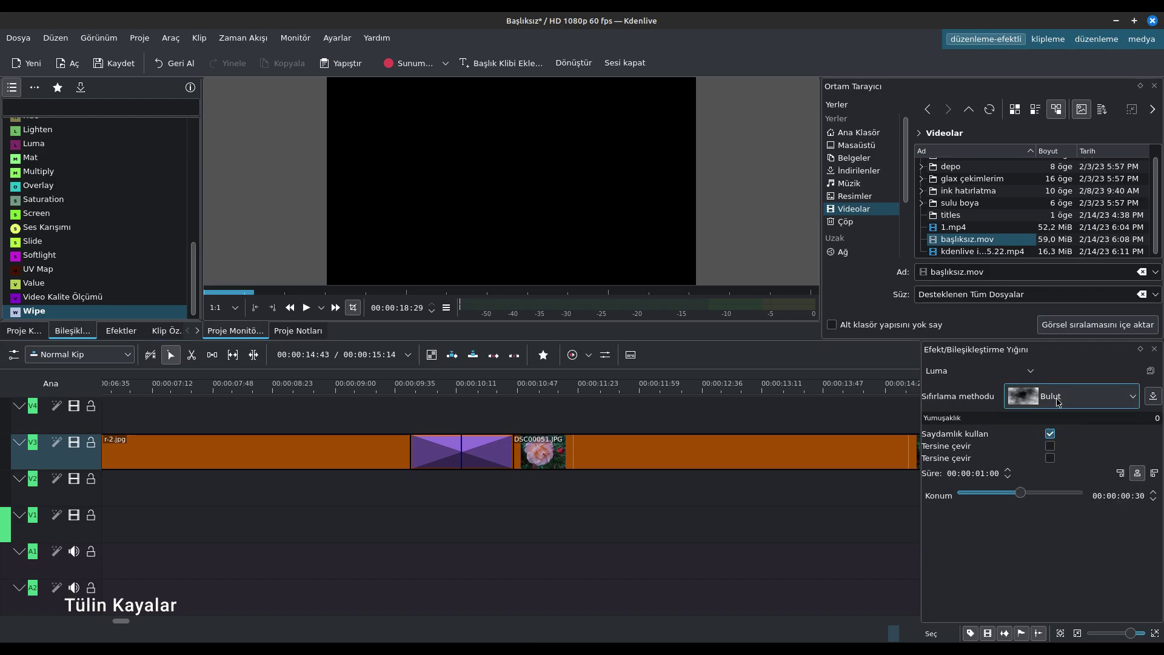
left_click(949, 420)
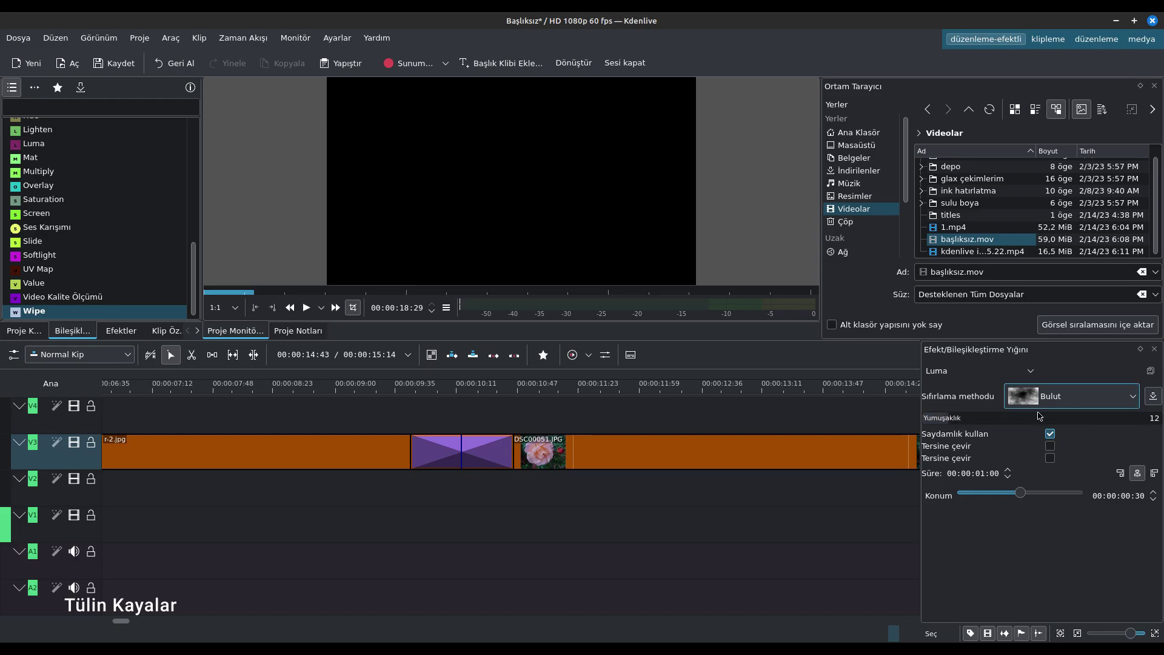
left_click(1034, 377)
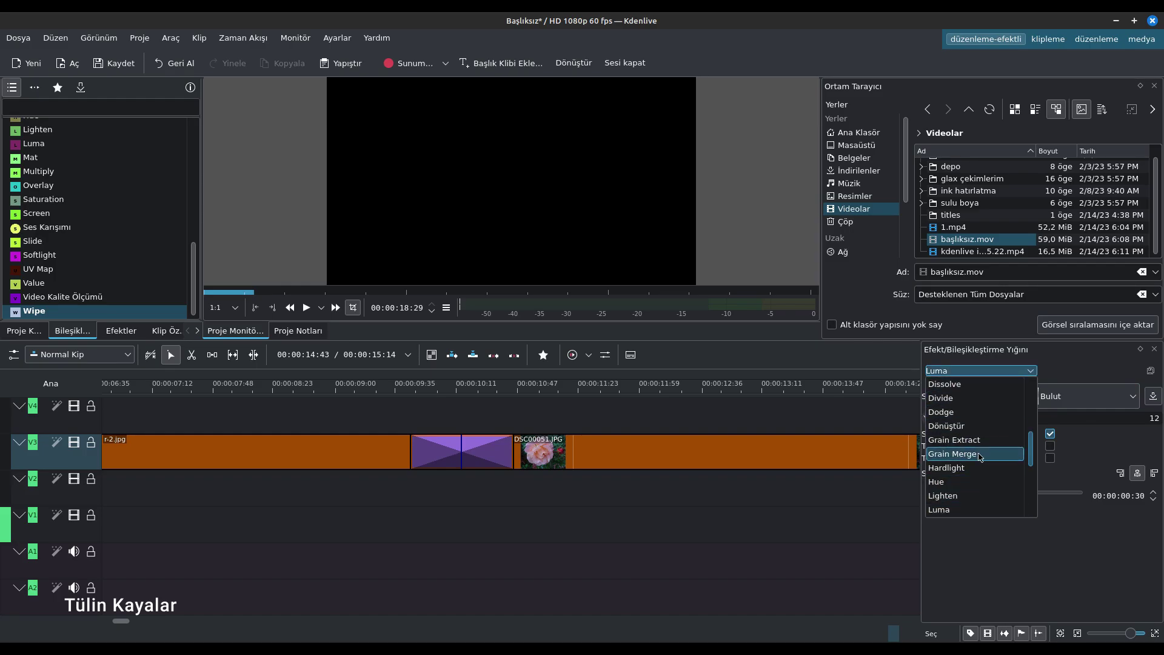
key("Escape")
Step: Play the timeline from just before the mix to preview the transition twice
left_click(389, 404)
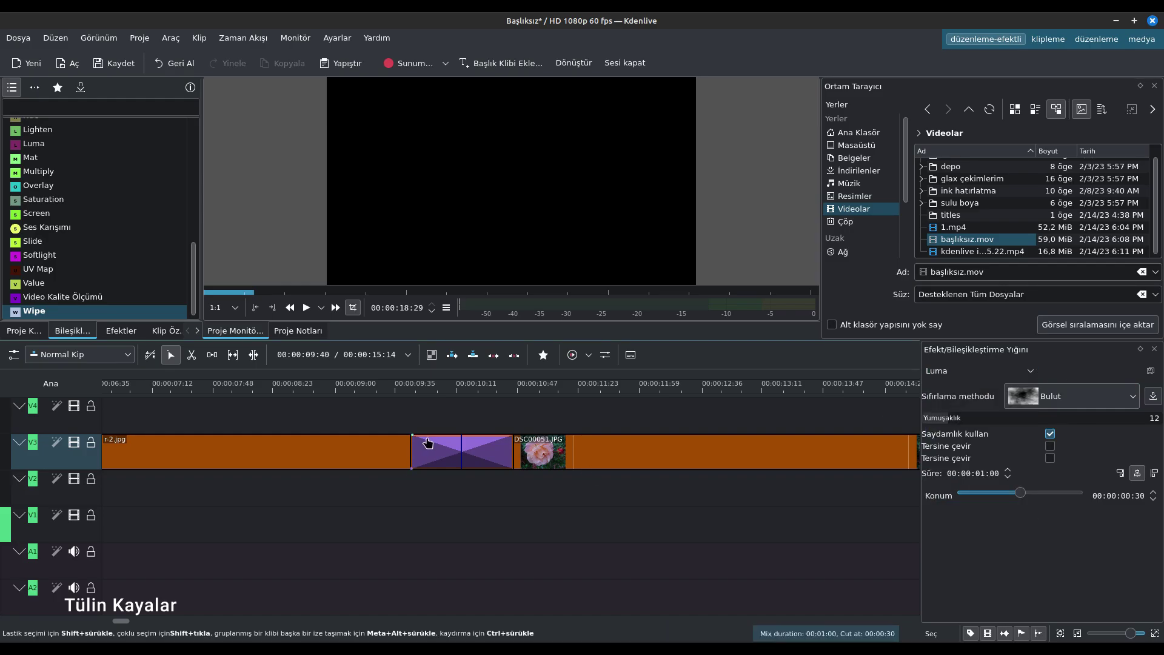
key("space")
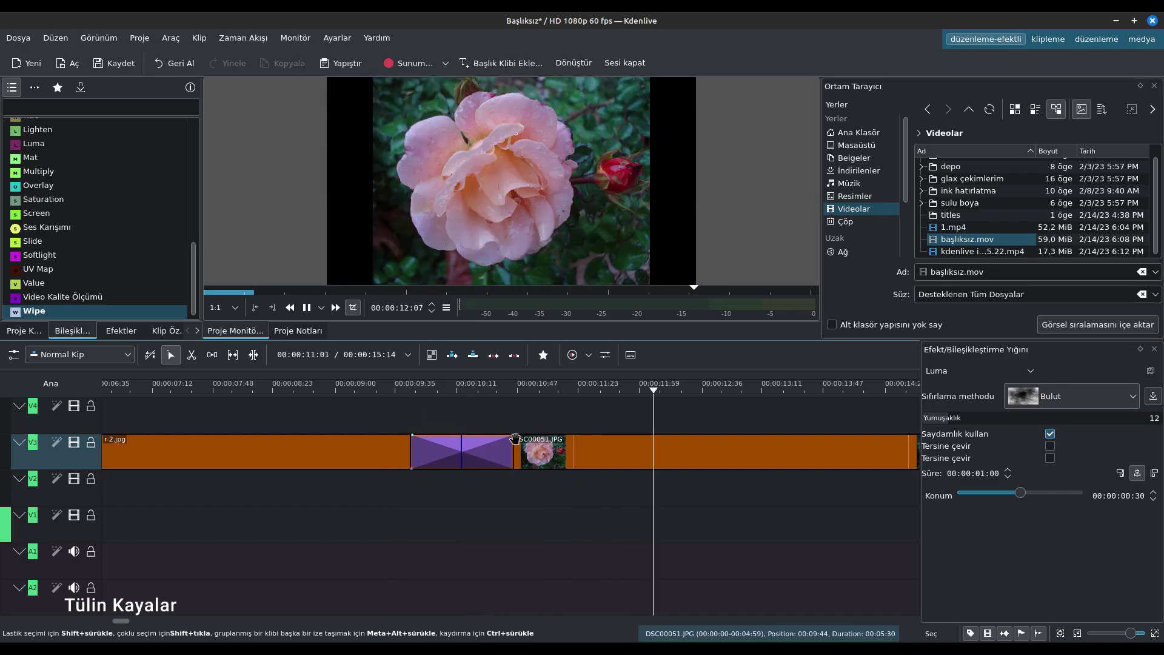
left_click(390, 401)
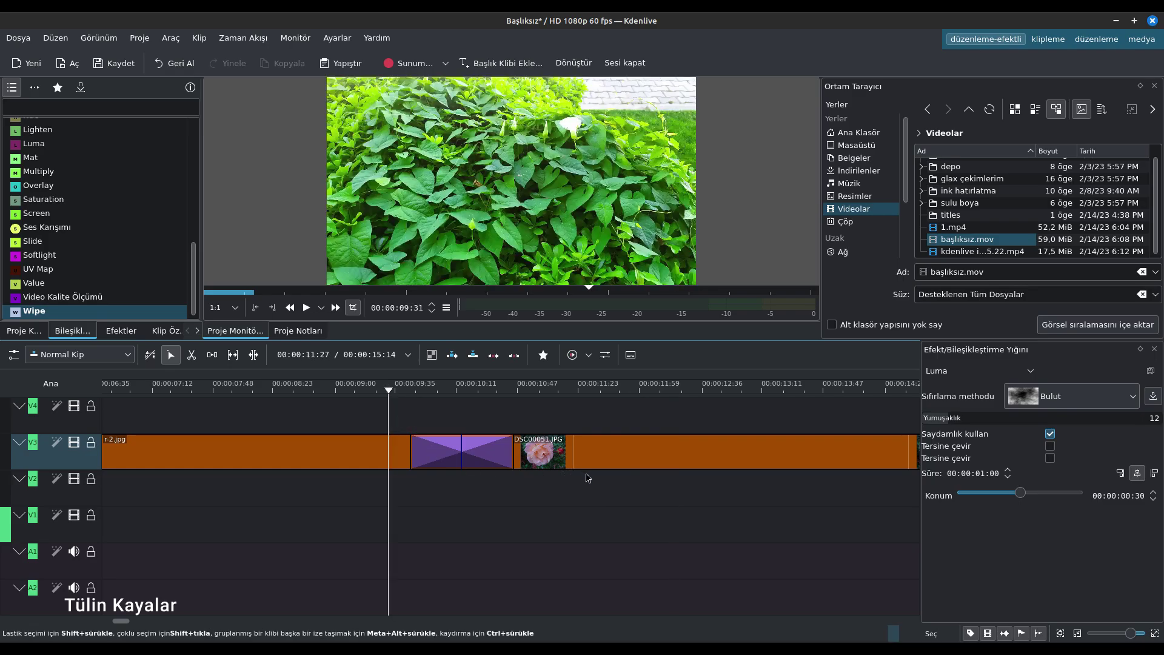
key("space")
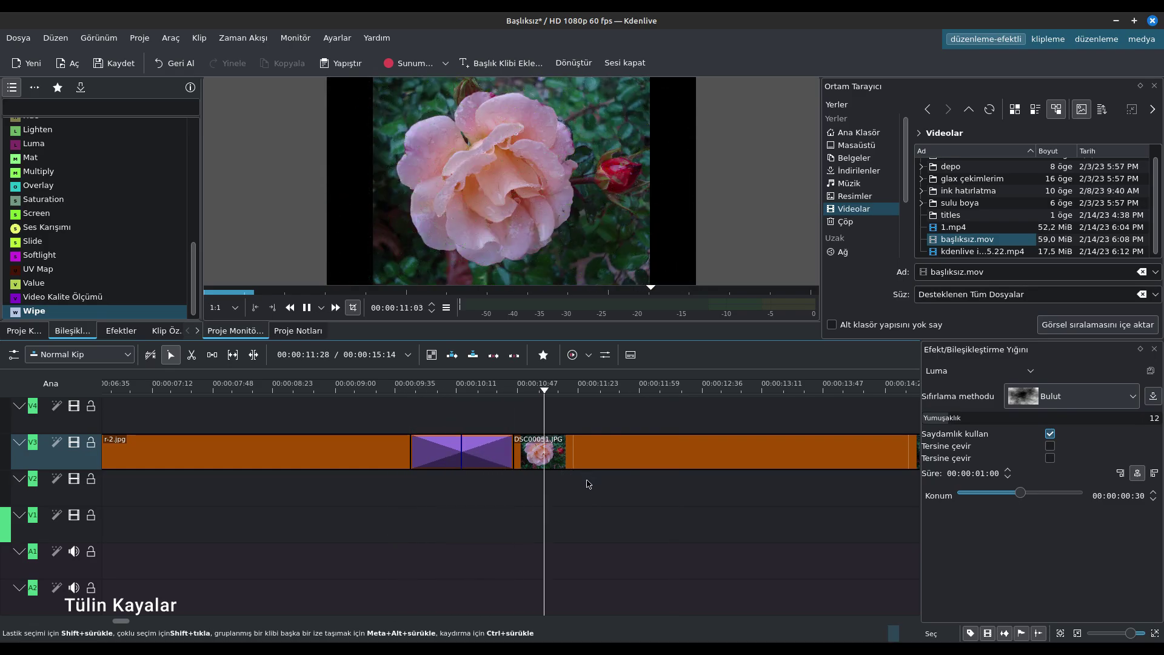
key("space")
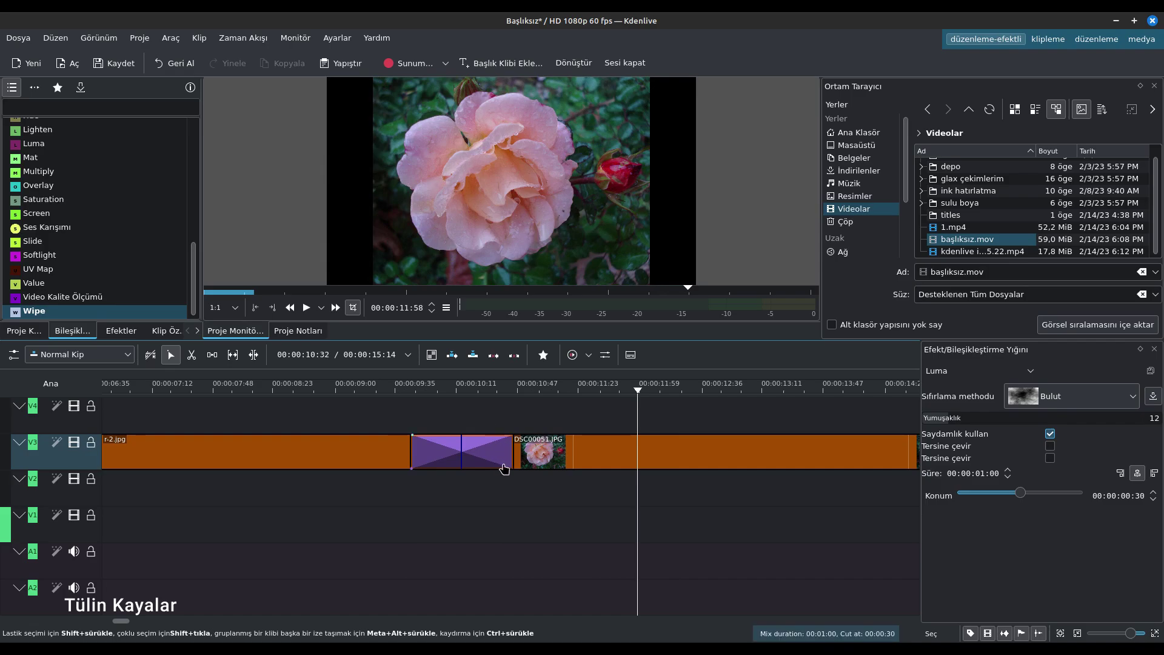
scroll(525, 455, "down", 3)
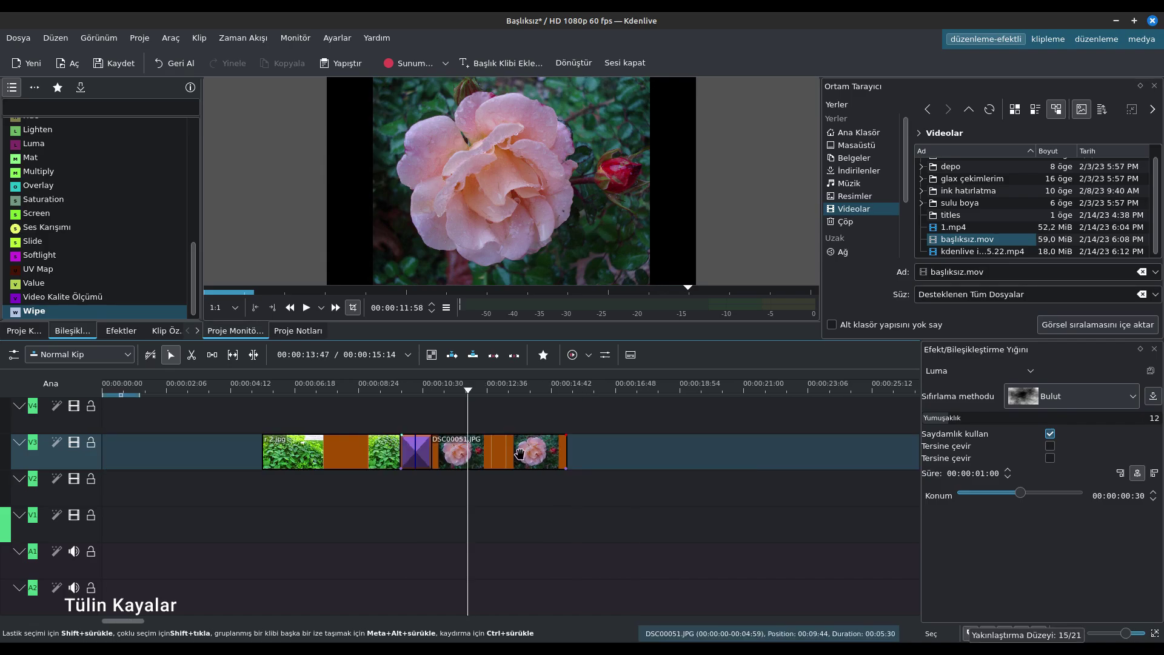
Step: Move DSC00051.JPG right to about 00:15 and switch to the düzenleme-efektli workspace layout
left_click(483, 448)
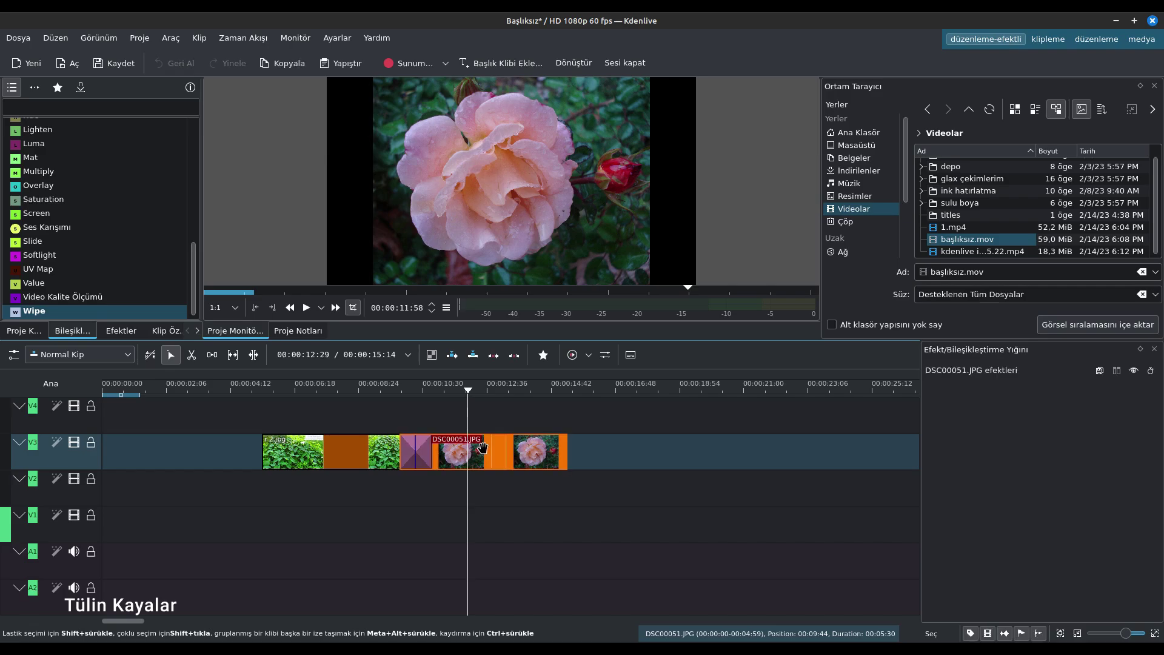
left_click_drag(483, 448, 645, 455)
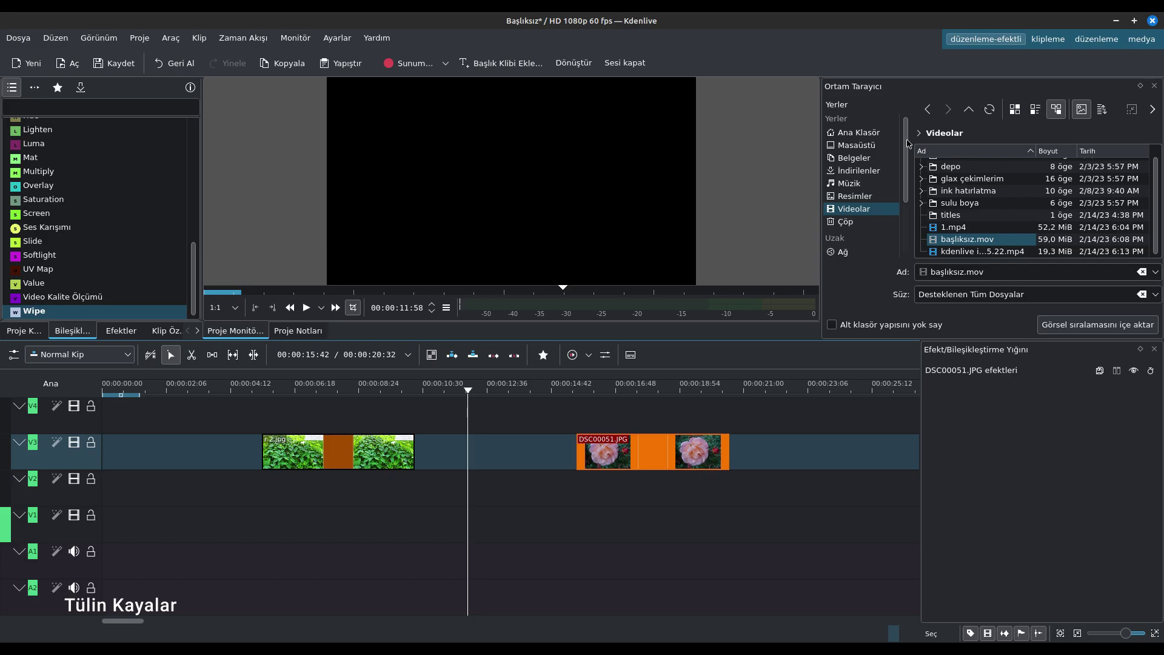
left_click(972, 39)
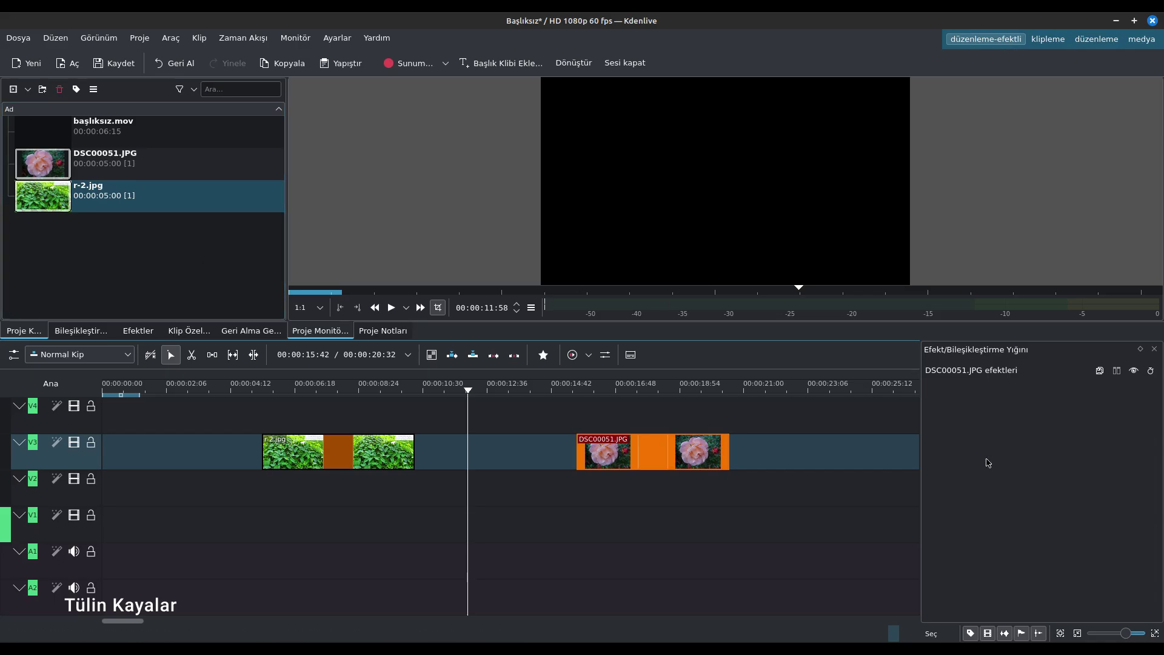
Step: Try the klipleme and düzenleme workspace layouts, ending on the medya layout
left_click(1038, 41)
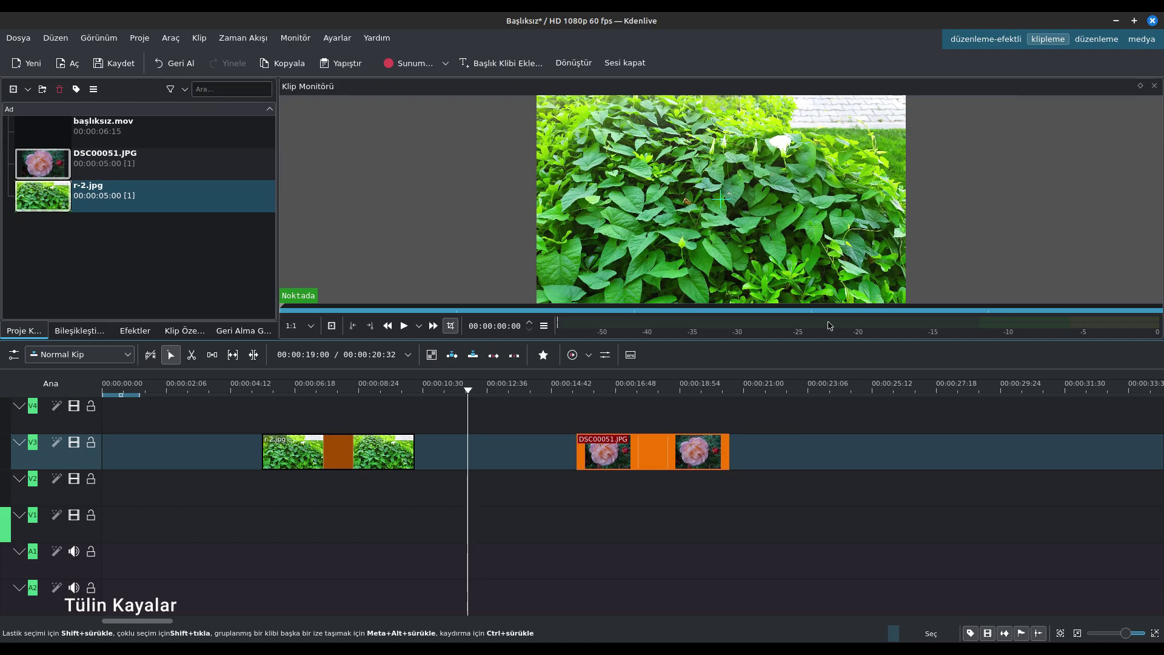
left_click(1109, 40)
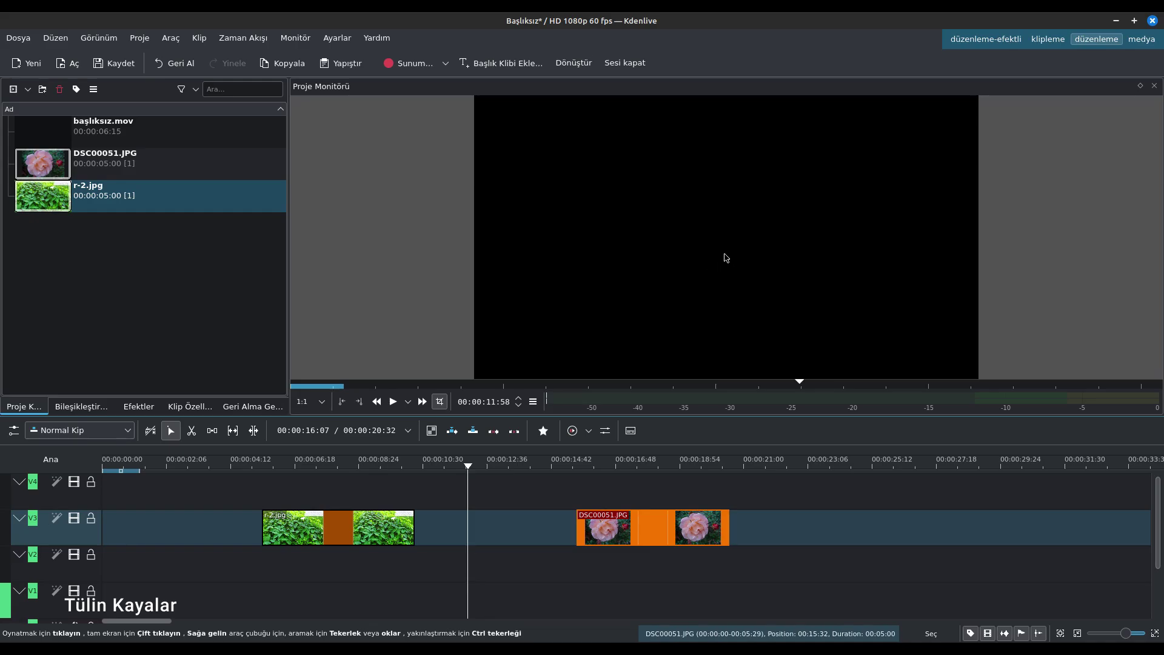
left_click(1141, 38)
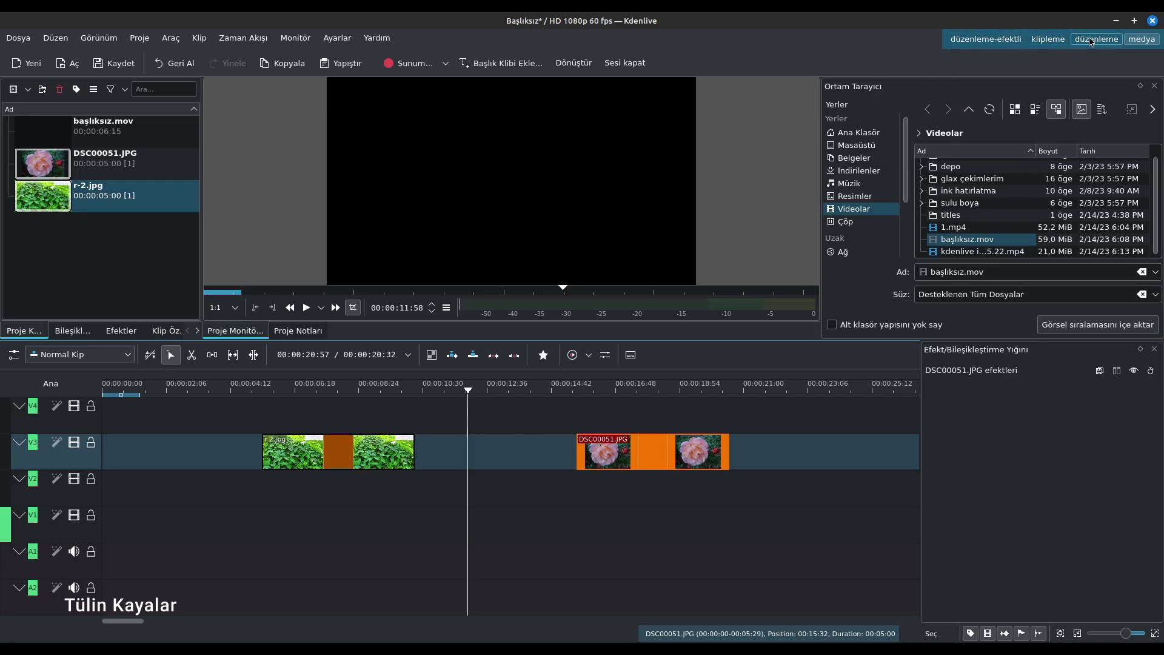
Step: Save the current panel arrangement as the medya layout from the View menu
left_click(103, 40)
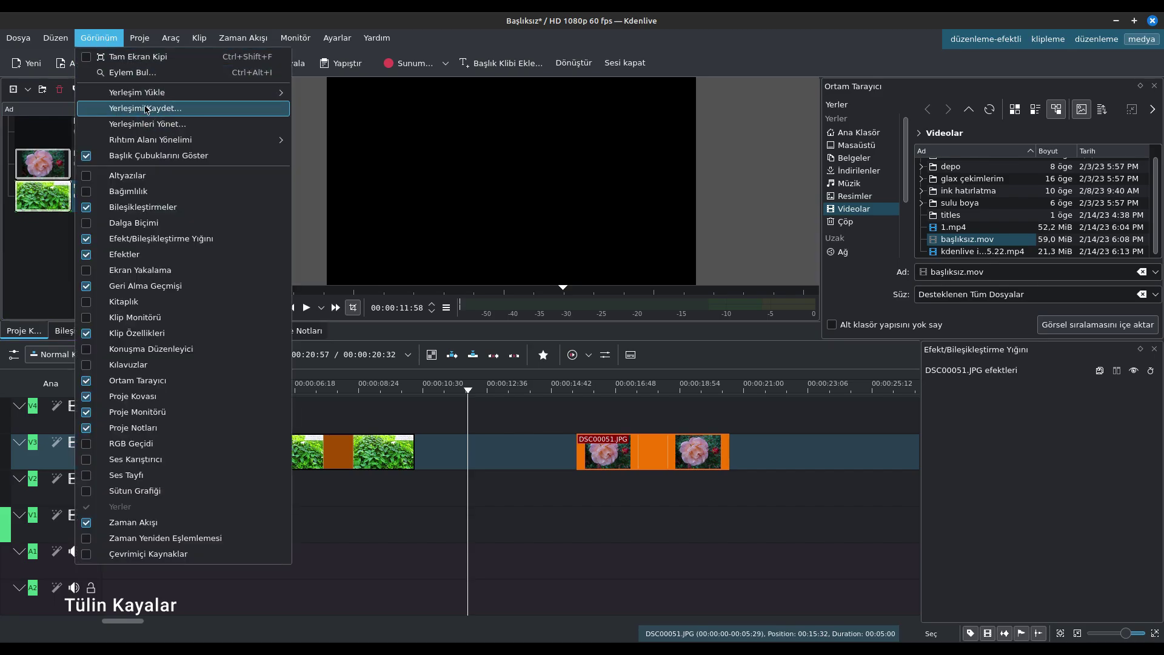
left_click(145, 110)
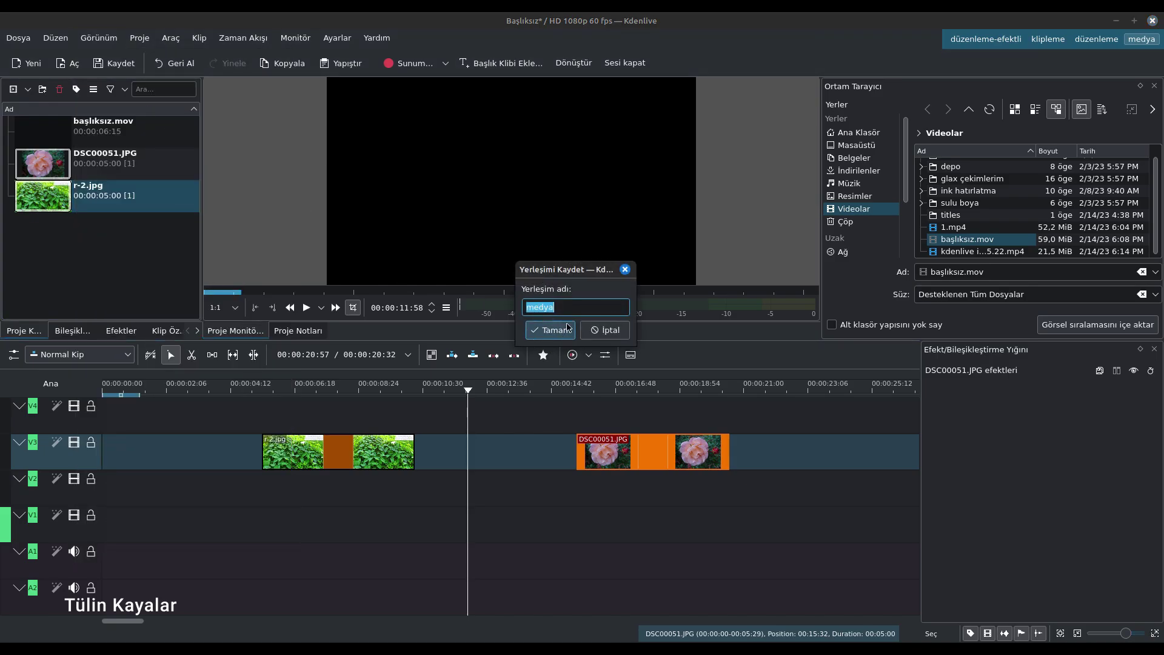
left_click(611, 337)
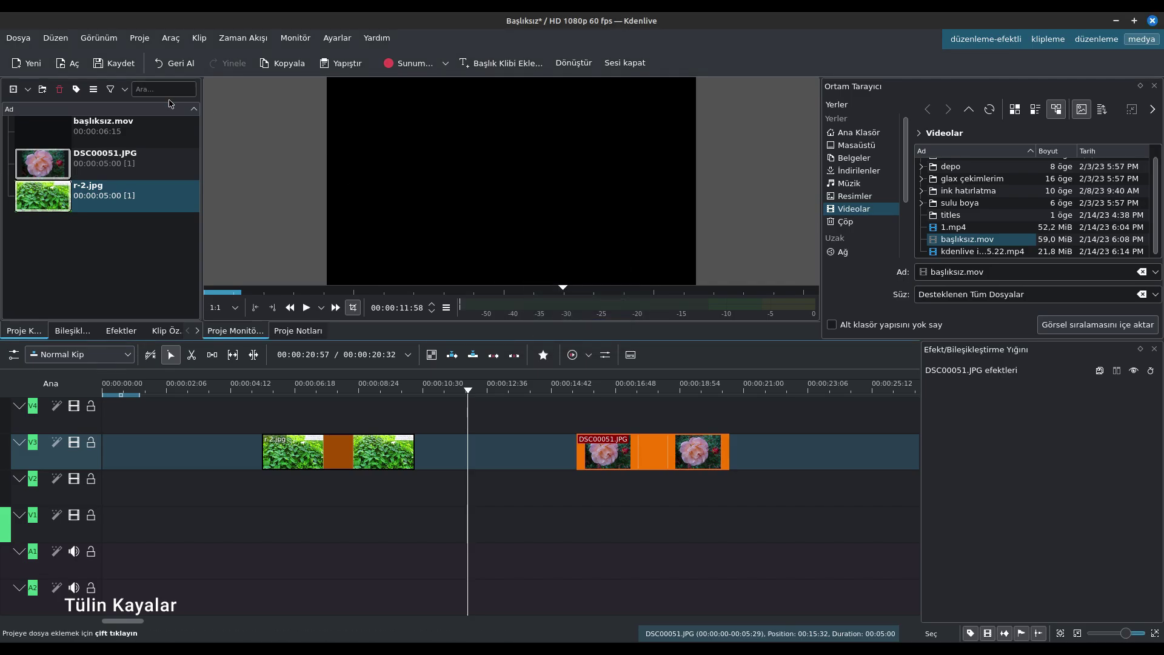
left_click(110, 40)
mouse_move(109, 98)
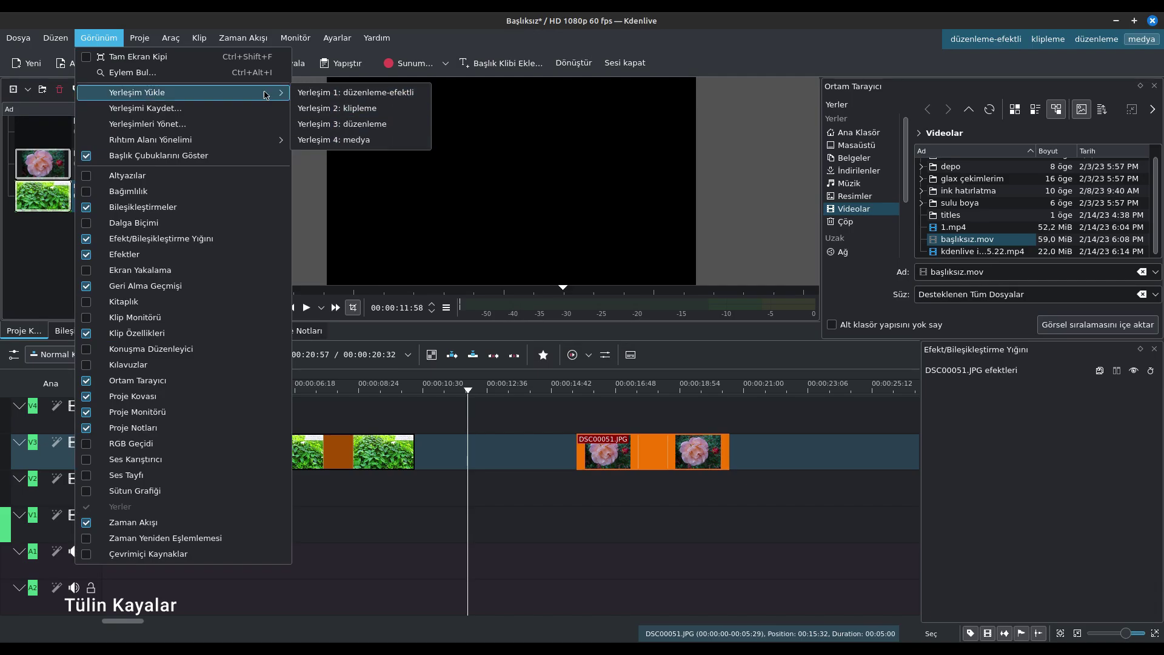
Step: Review the düzenleme and medya entries in Manage Layouts, then close the dialog
left_click(135, 125)
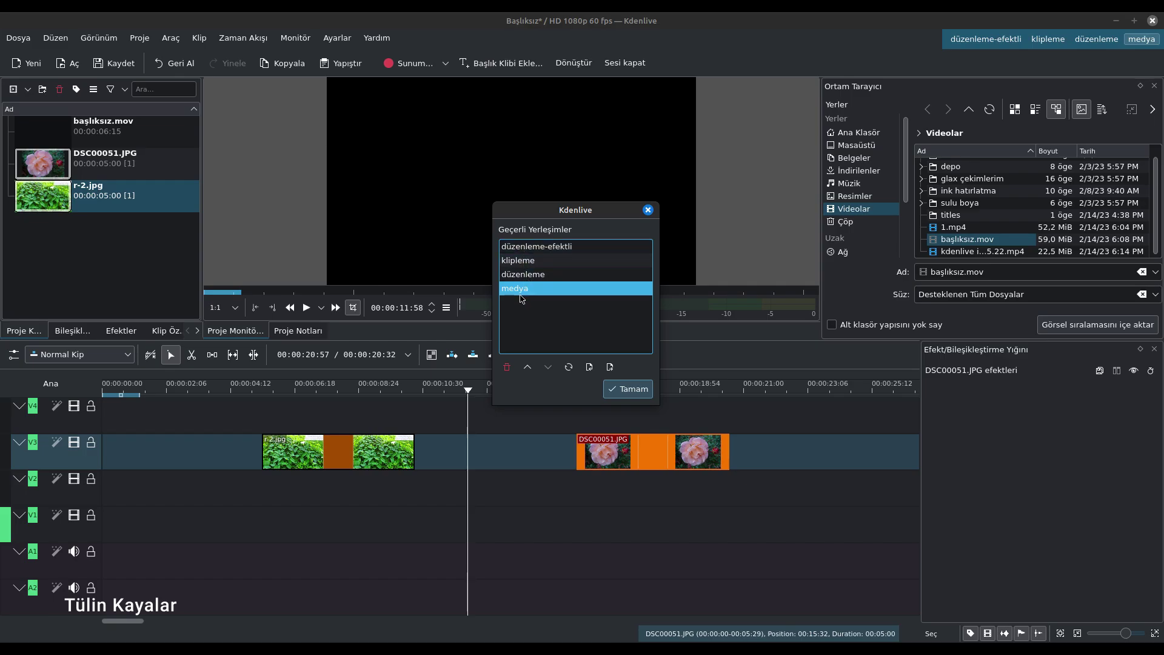
left_click(514, 277)
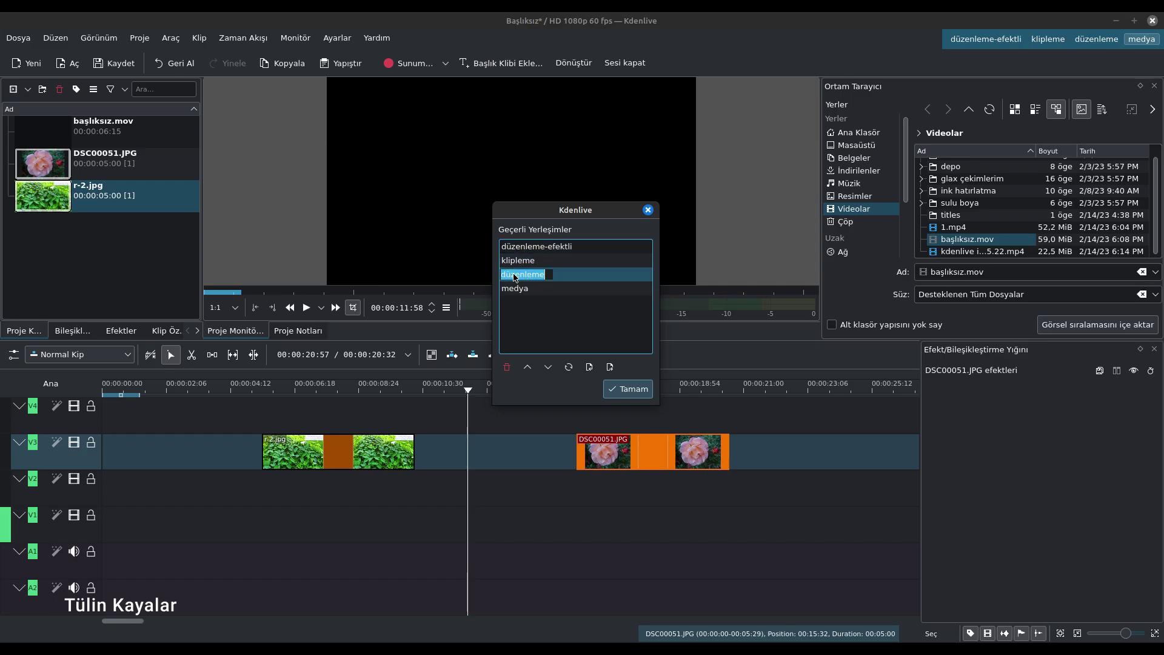
left_click(510, 291)
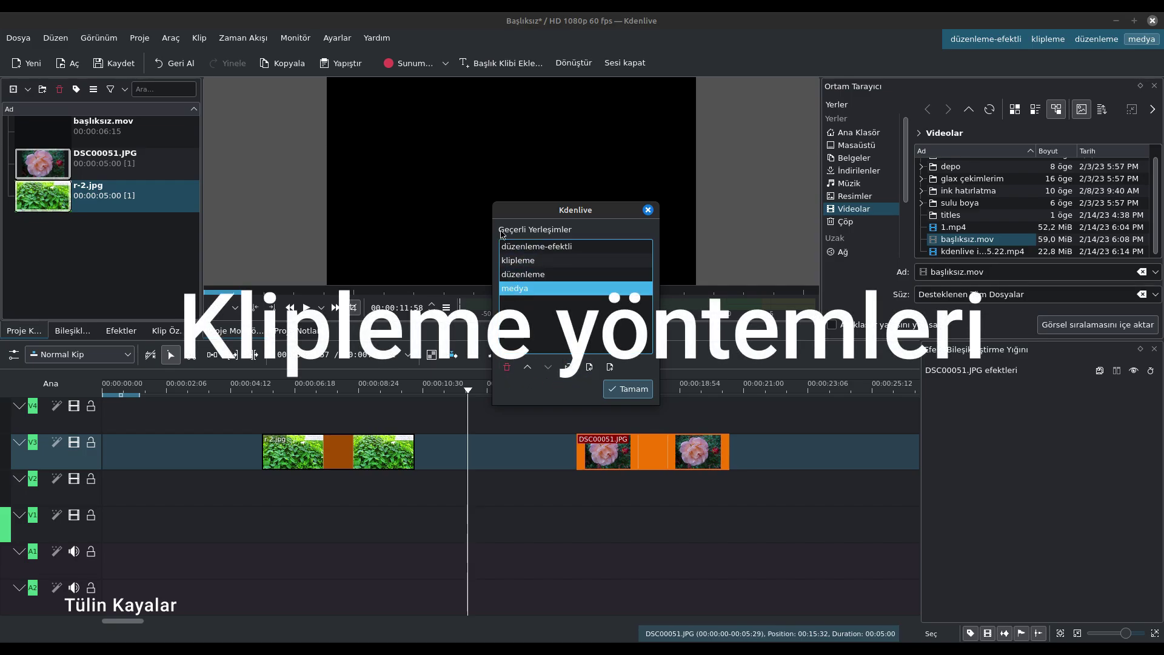
left_click(635, 395)
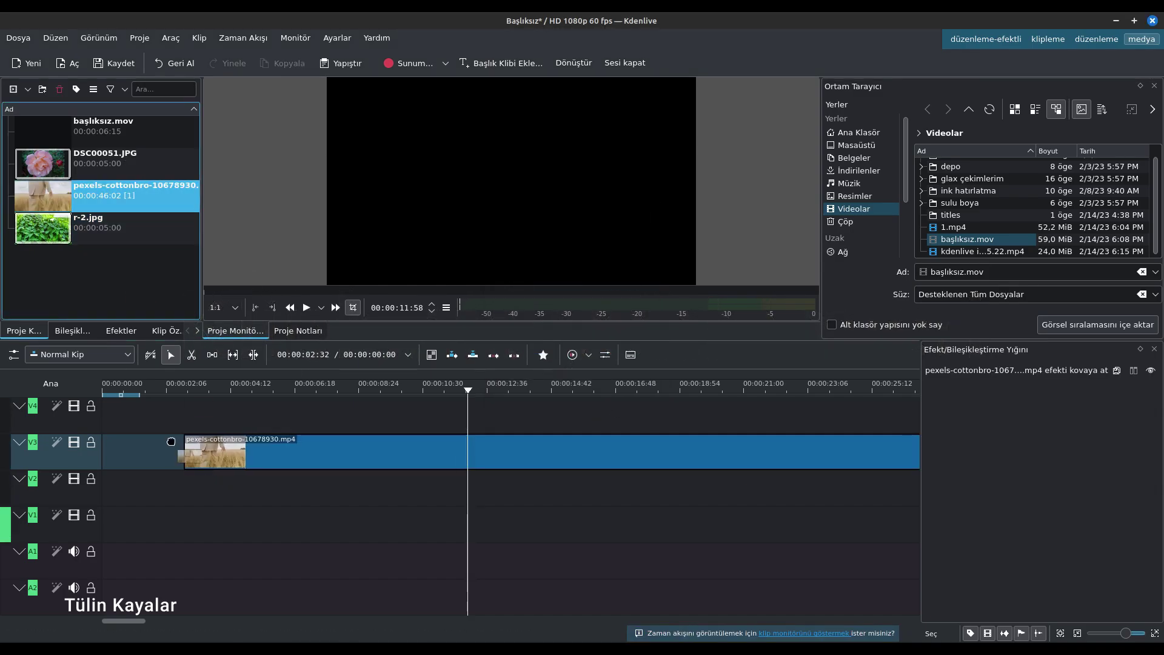
Step: Delete the clip from the timeline and switch to the klipleme workspace layout
left_click(215, 462)
key("Delete")
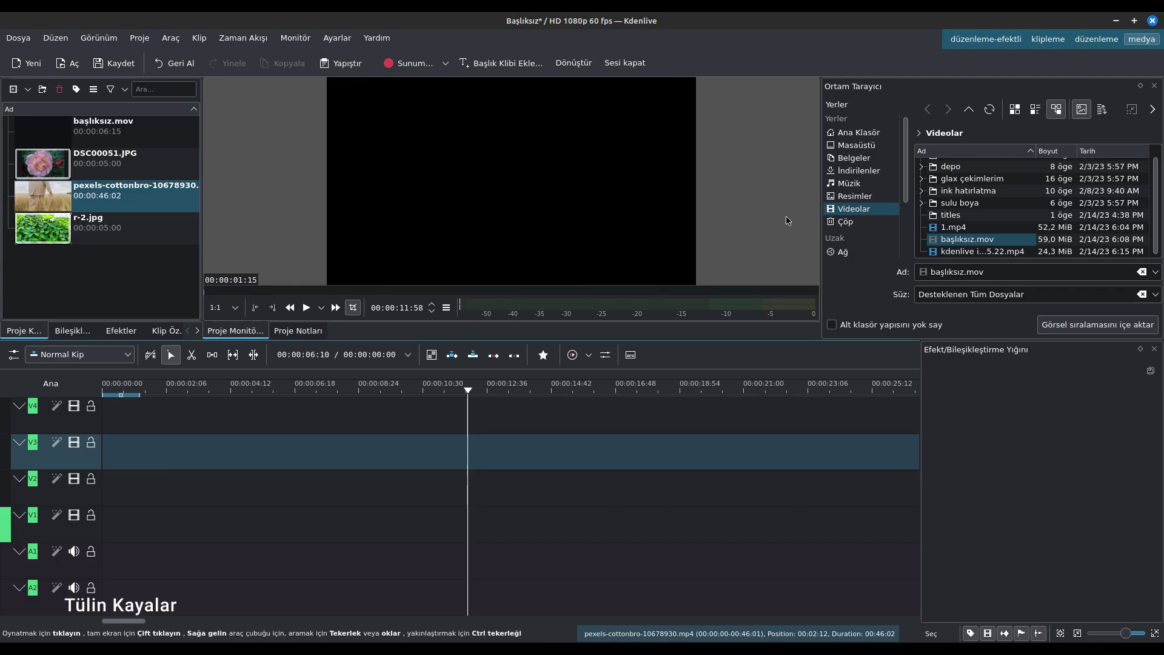
left_click(1048, 40)
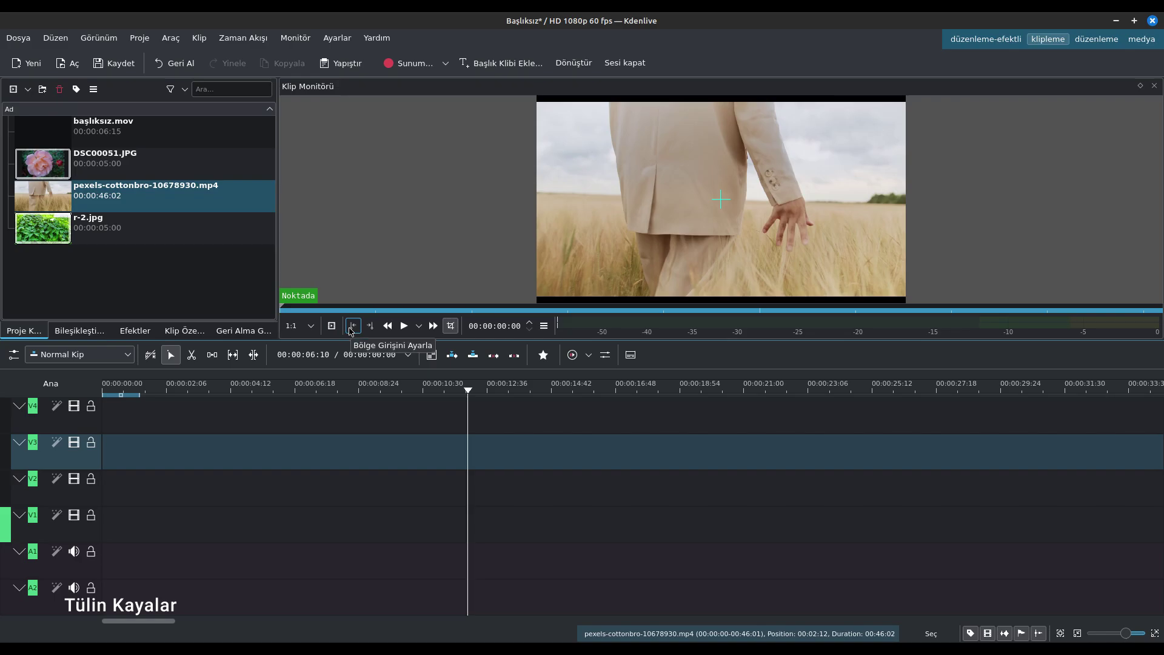
Step: Mark a 00:00:10:21 zone of the wheat-field video and add it to the bin as Bölge 1
key("space")
key("space")
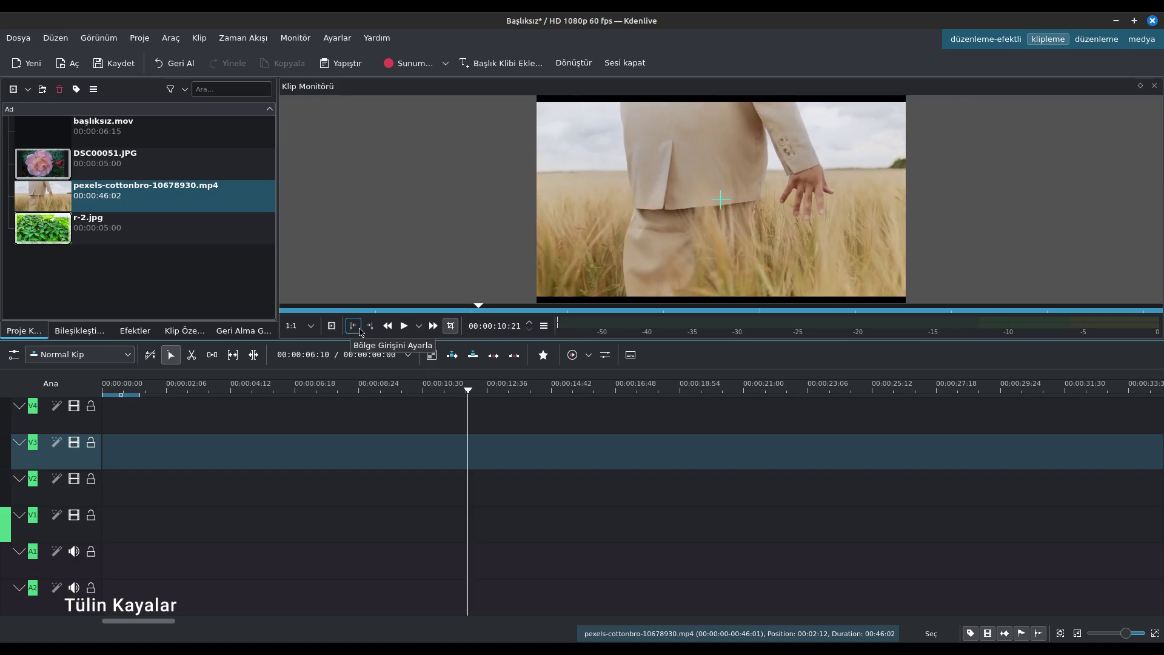
left_click(355, 326)
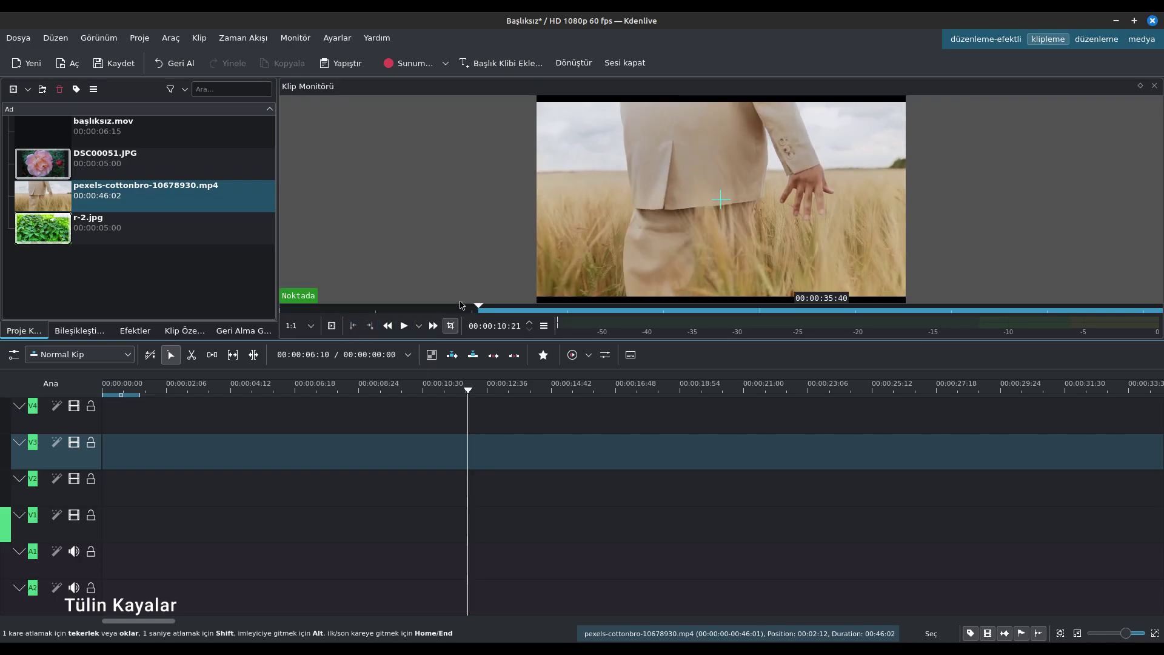
left_click(404, 326)
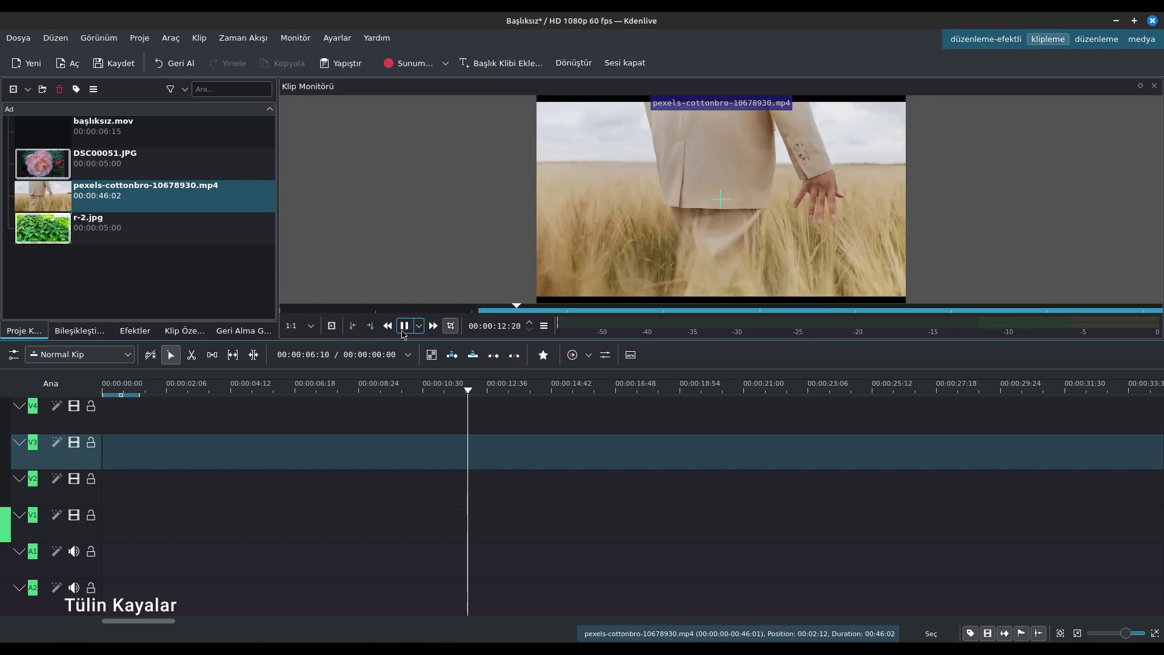
left_click(404, 328)
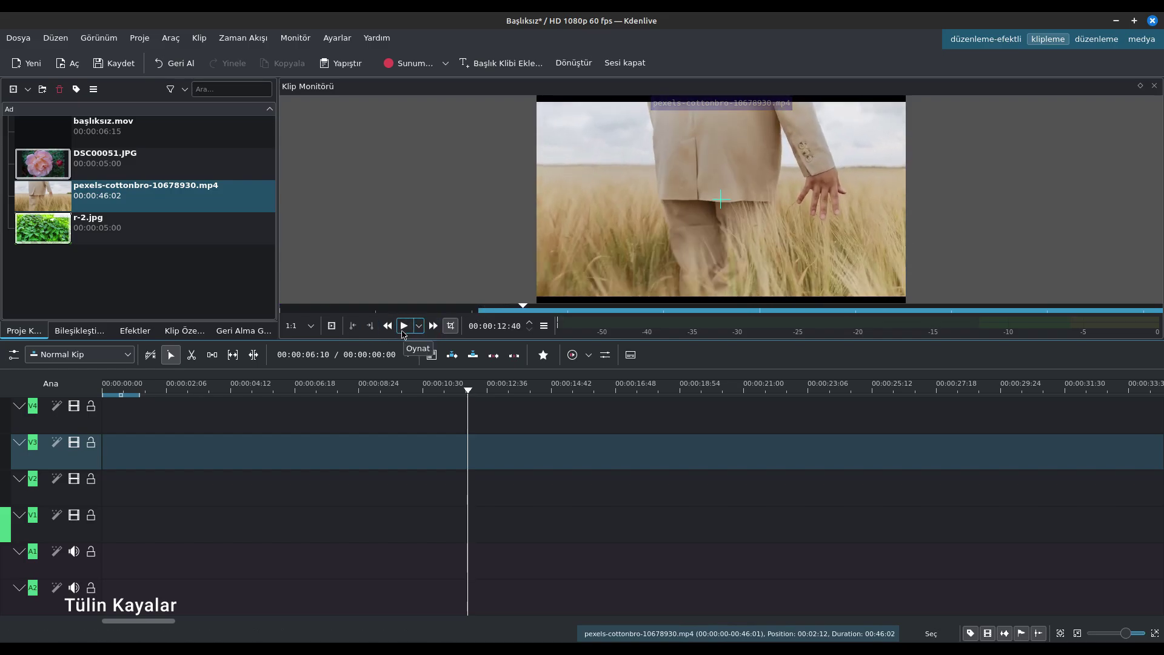
left_click(370, 328)
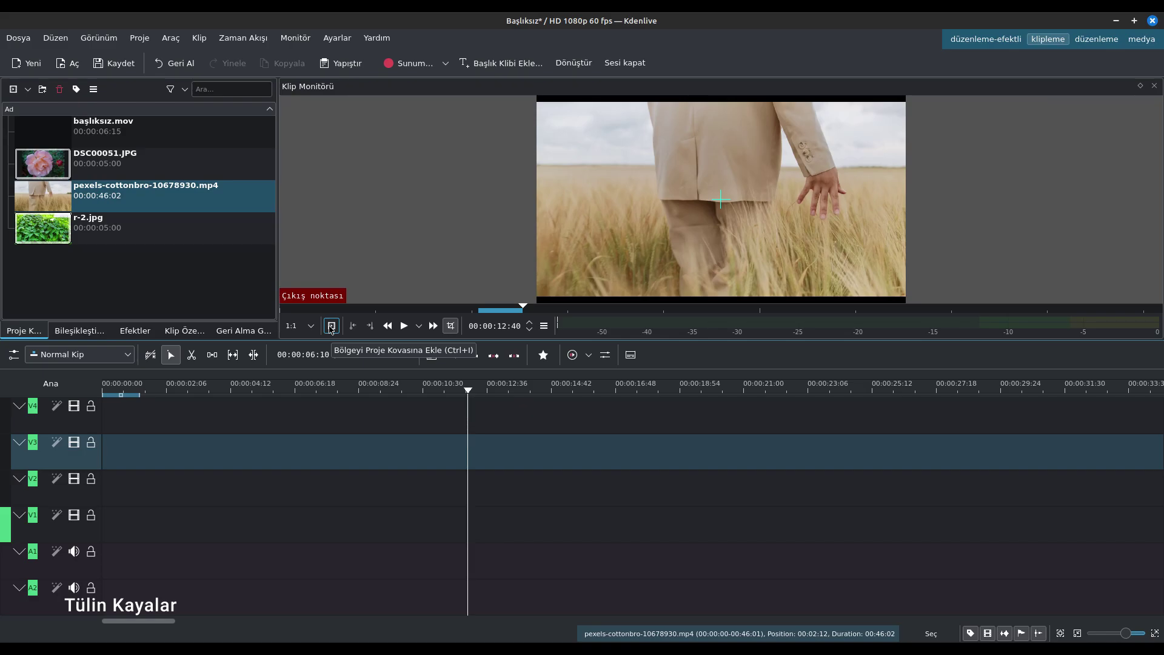
left_click(331, 328)
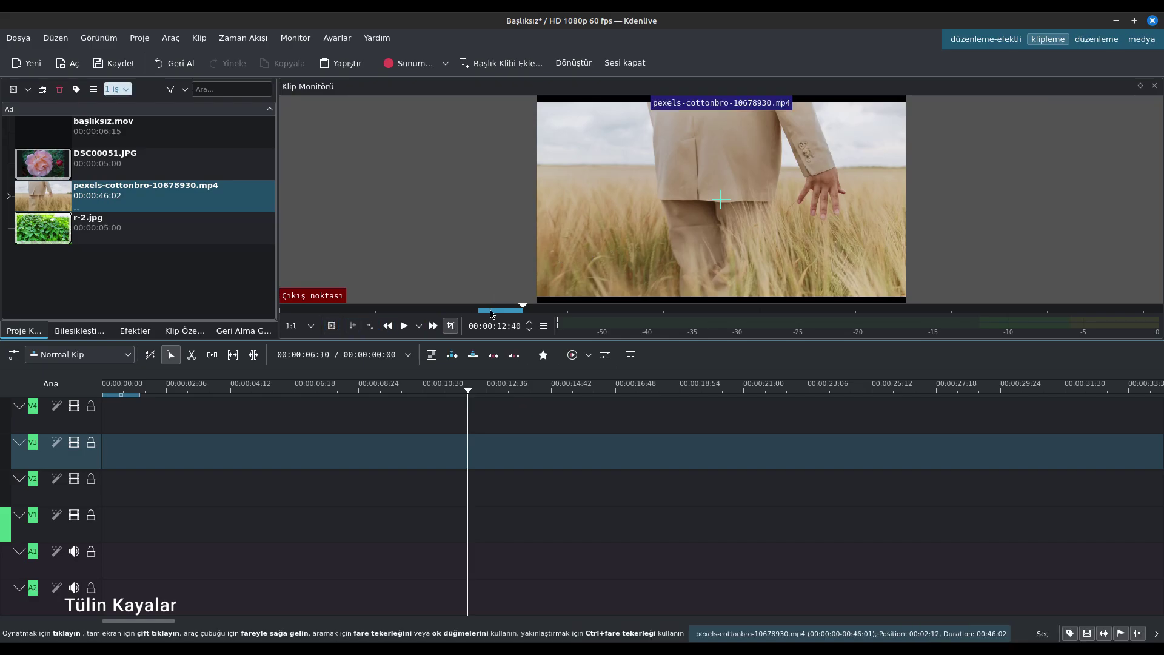
left_click(9, 195)
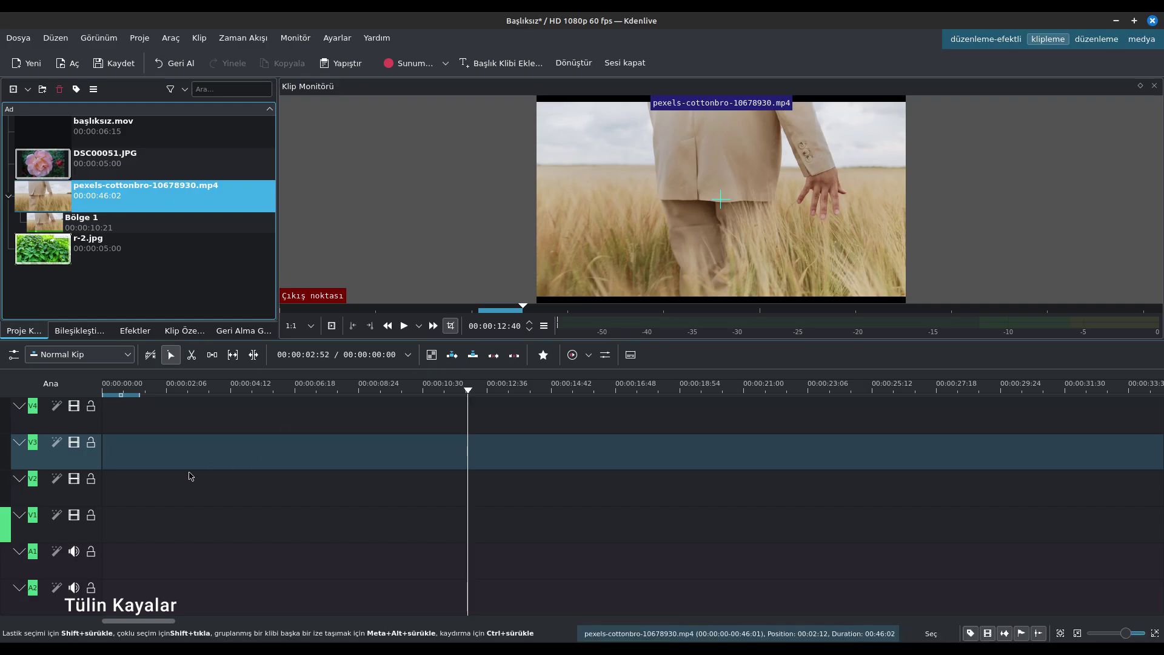
Step: Insert the 00:02:19 wheat-field zone at 00:08:44, move it to V2, and review Bölge 1
left_click(455, 359)
mouse_move(501, 533)
left_mouse_down()
mouse_move(474, 496)
mouse_move(401, 460)
left_mouse_up()
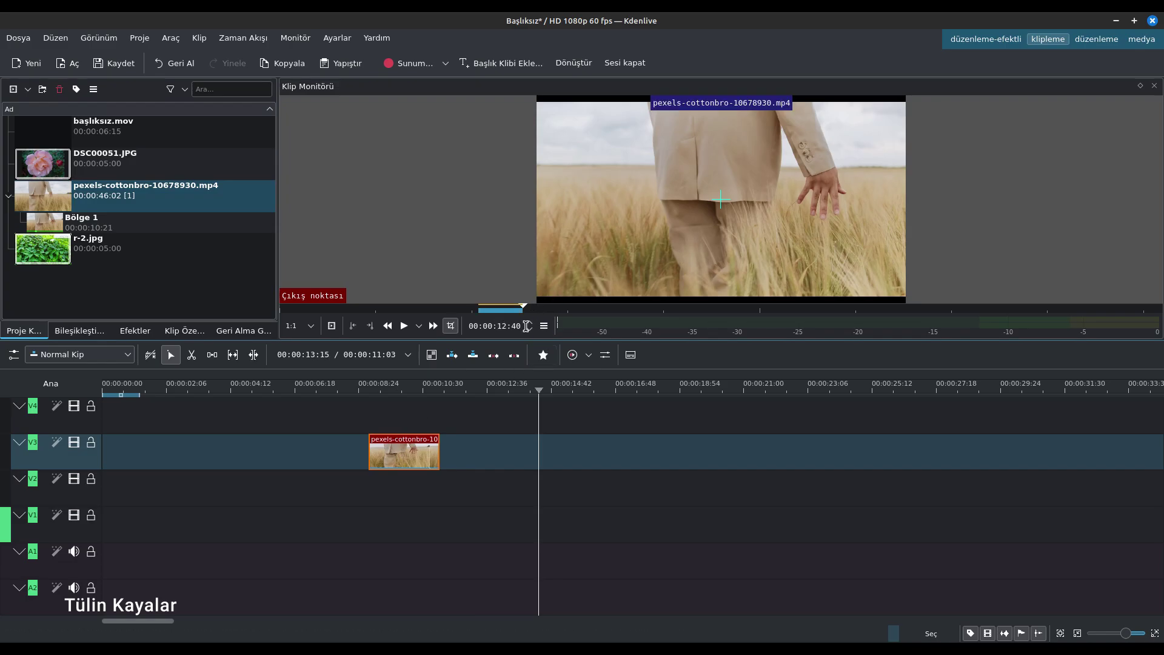
key("space")
key("space")
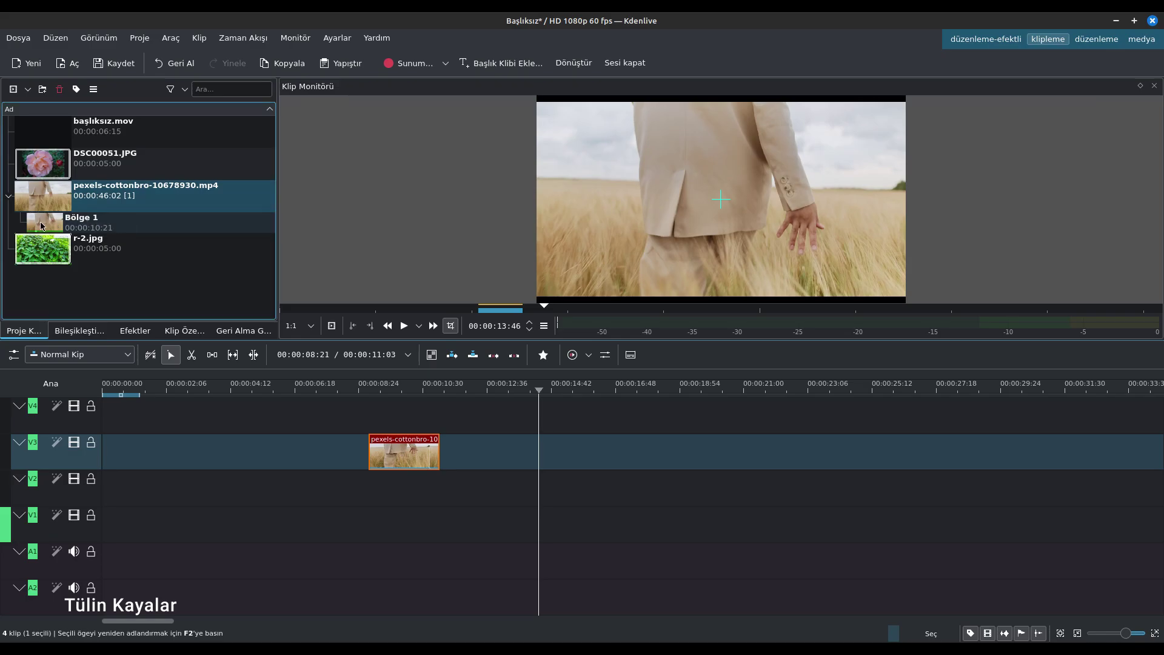
left_click(56, 223)
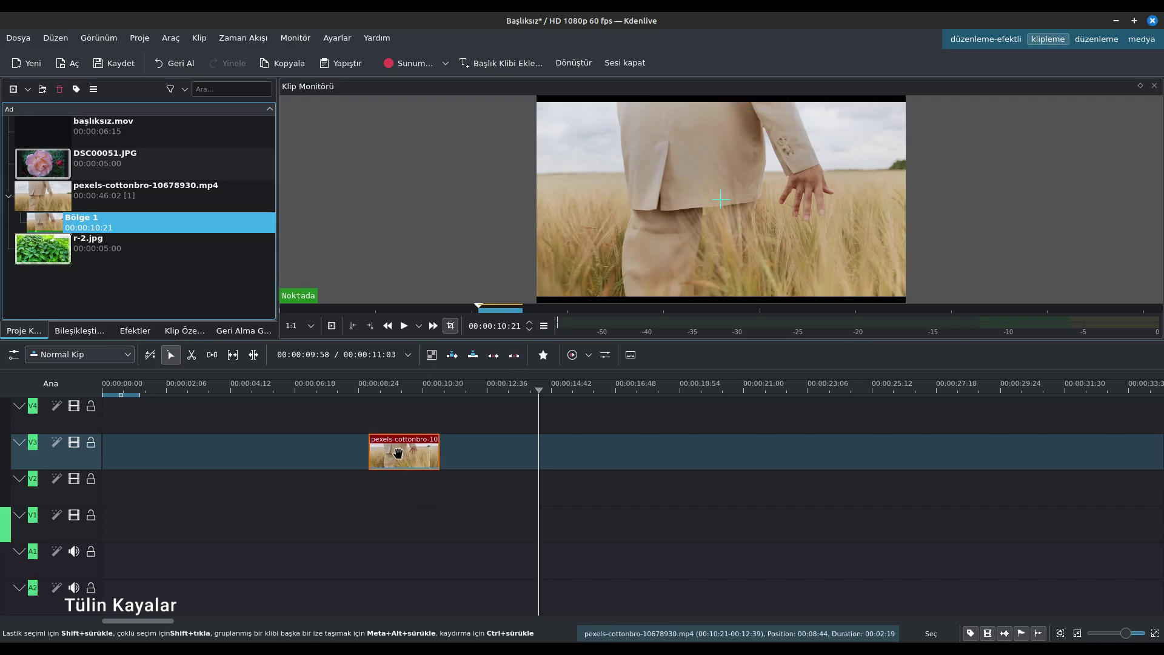
left_click(394, 400)
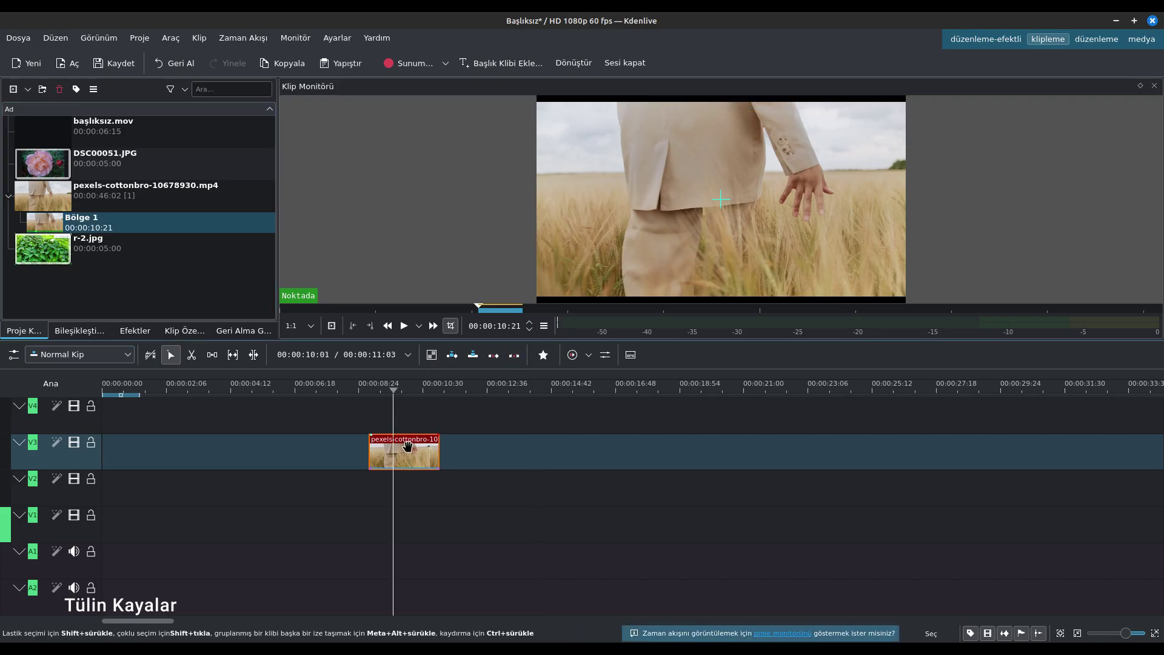